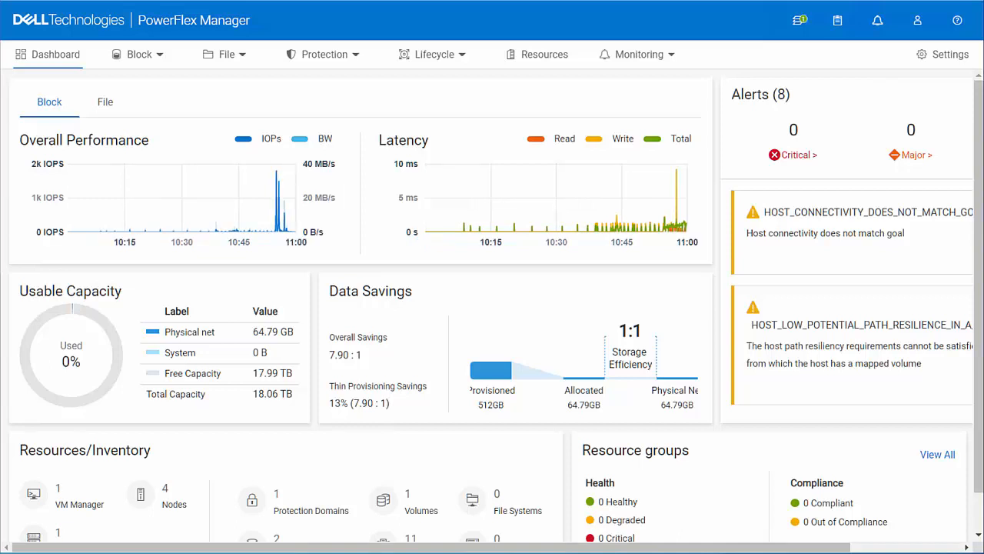
# - View the block volumes and list the hosts mapped to the SCSI volume
pyautogui.click(131, 58)
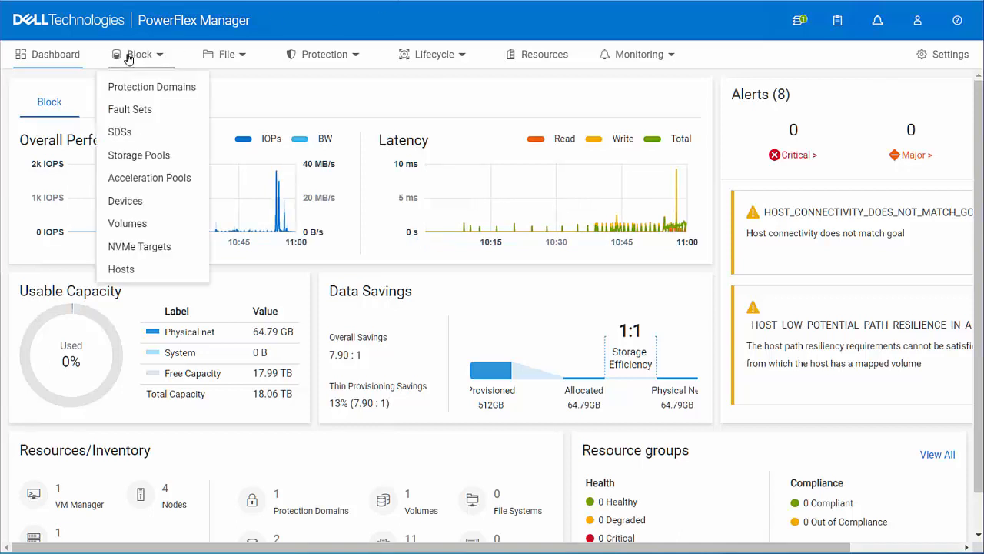
pyautogui.click(126, 224)
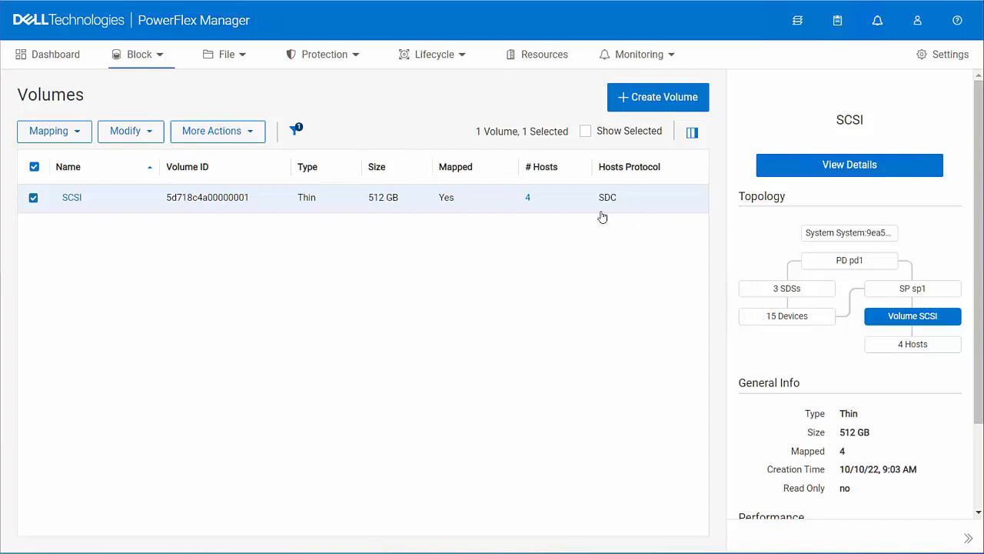
pyautogui.click(528, 199)
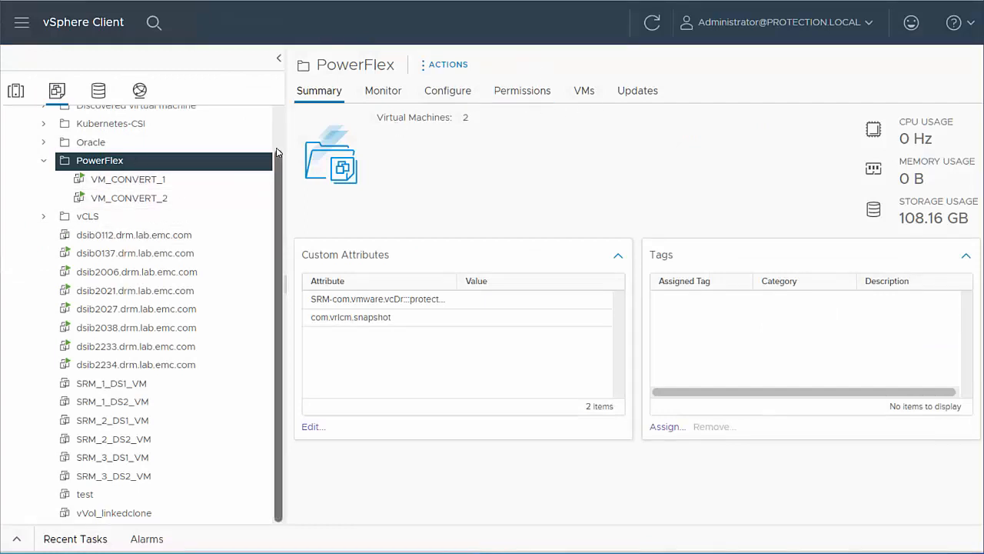
# - Switch to the vSphere Client and inspect the device backing details of the SCSI_PowerFlex datastore, widening the extent name column
pyautogui.scroll(2, 260, 123)
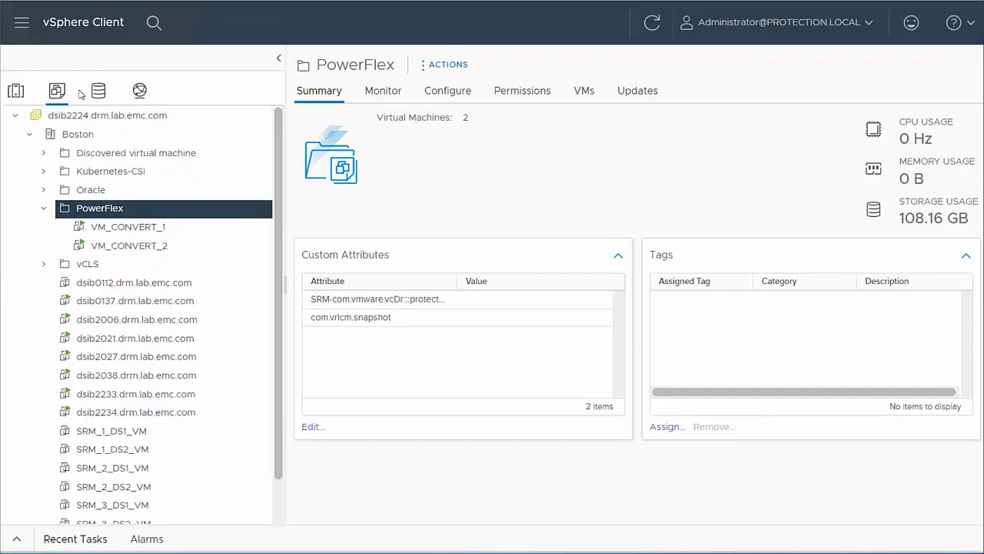
pyautogui.click(97, 91)
pyautogui.scroll(-4, 161, 184)
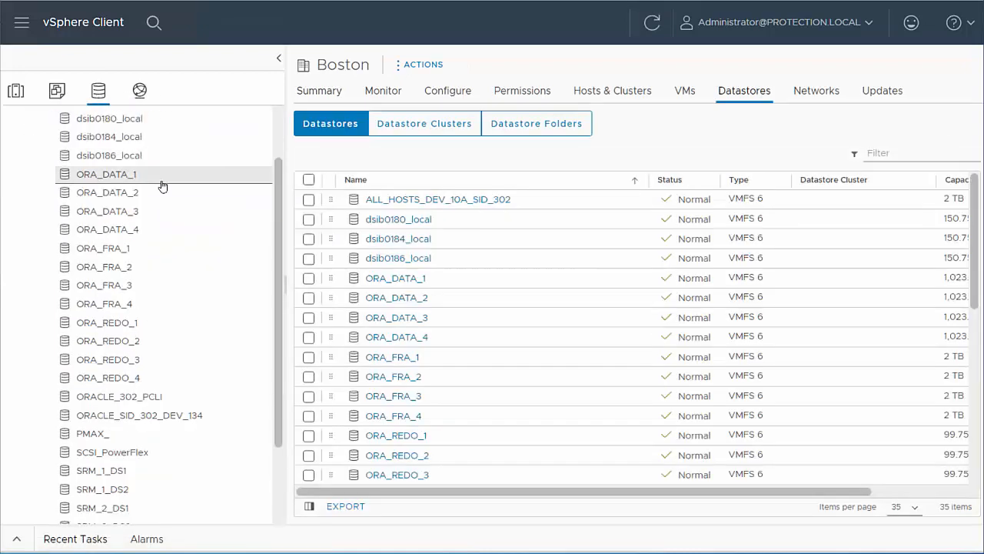
pyautogui.scroll(-1, 204, 382)
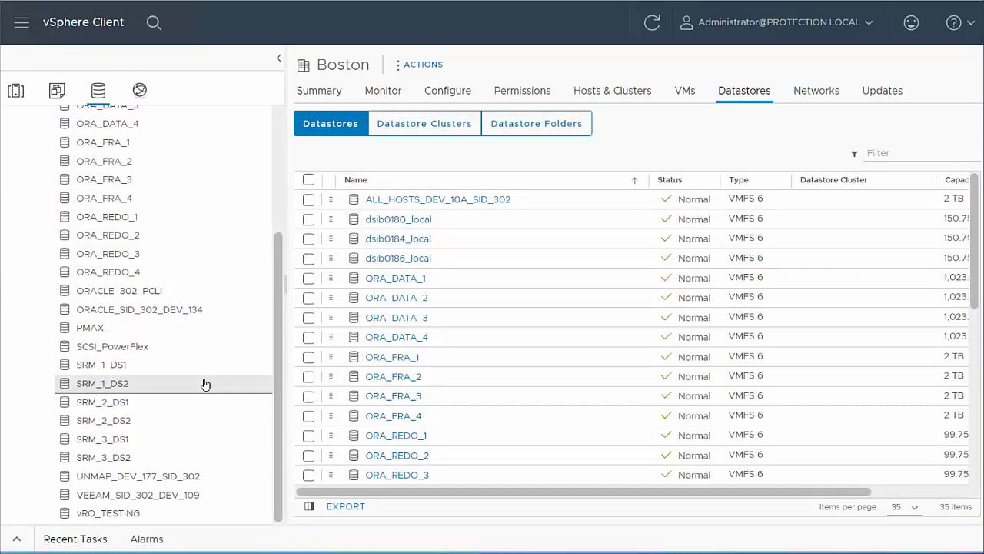
pyautogui.click(159, 349)
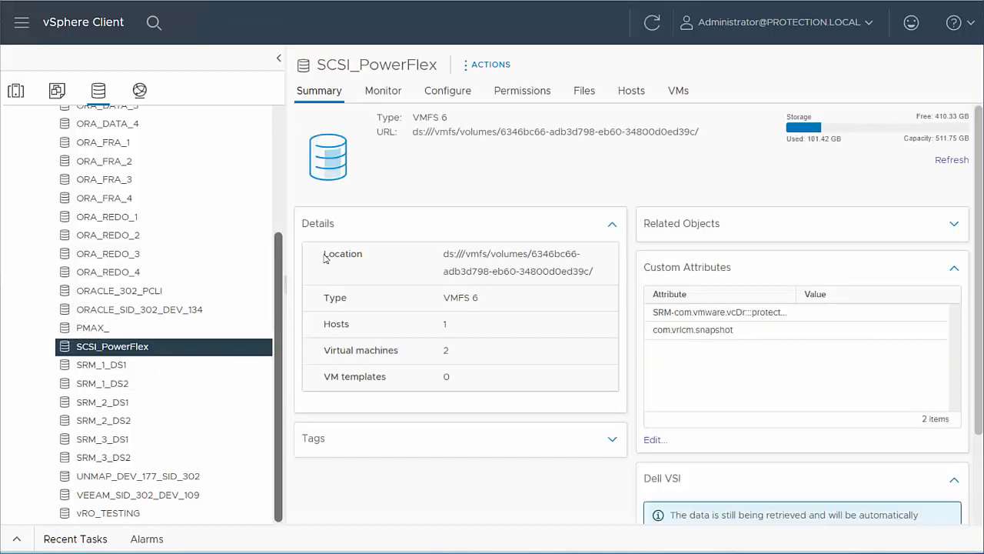
pyautogui.click(439, 100)
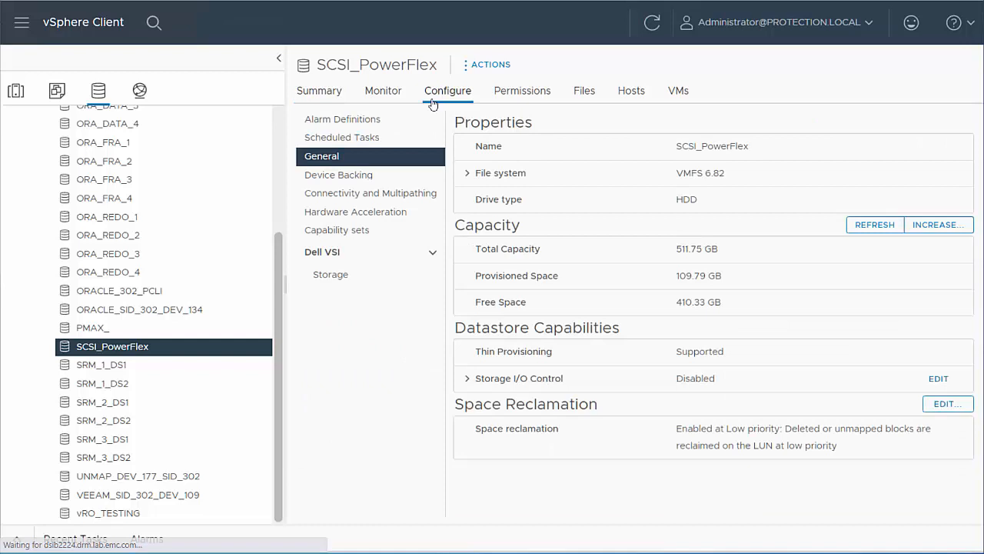
pyautogui.click(353, 179)
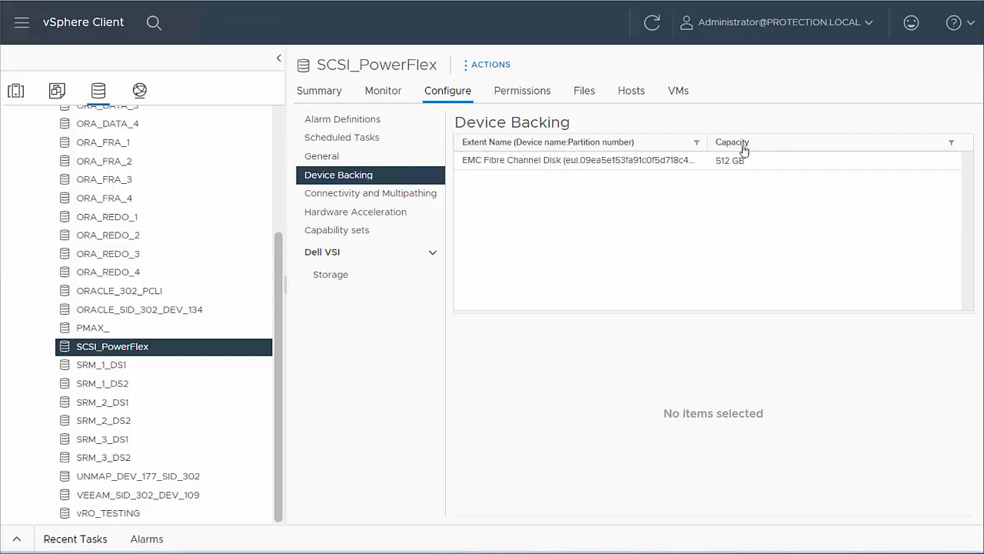
pyautogui.moveTo(739, 133); pyautogui.dragTo(747, 136)
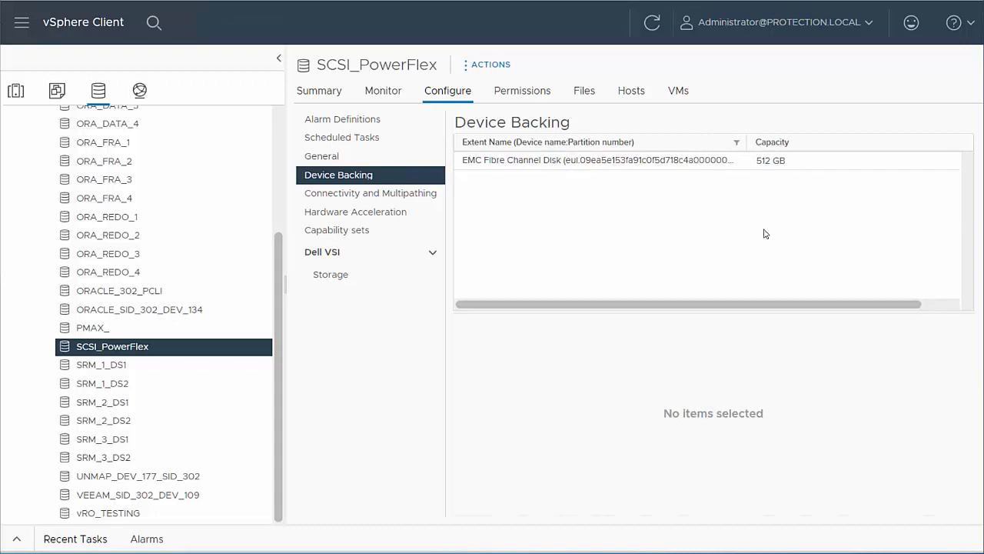
pyautogui.click(729, 166)
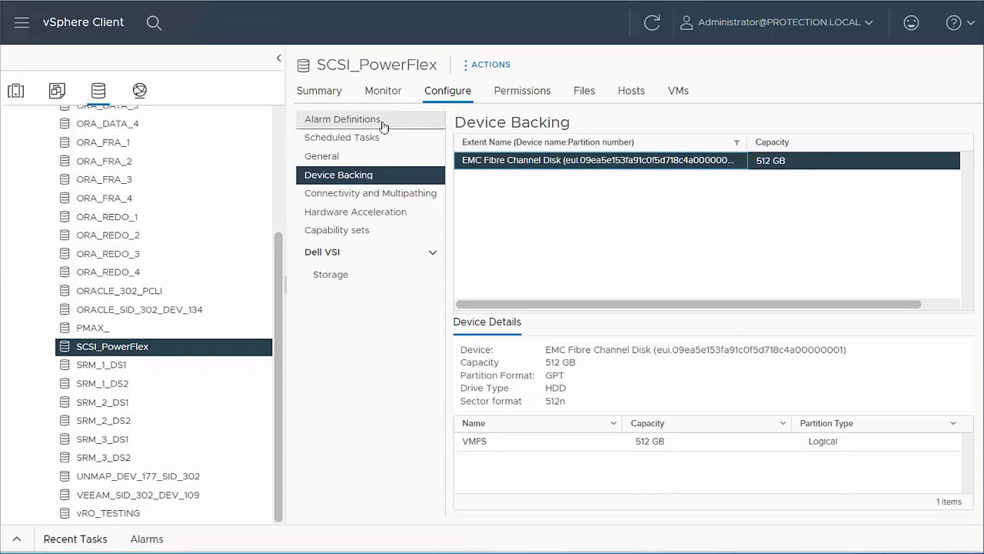
# - Inspect the devices attached to storage adapter vmhba74 on host dsib0180.drm.lab.emc.com, including their LUN, capacity and datastore columns
pyautogui.click(277, 122)
pyautogui.click(109, 152)
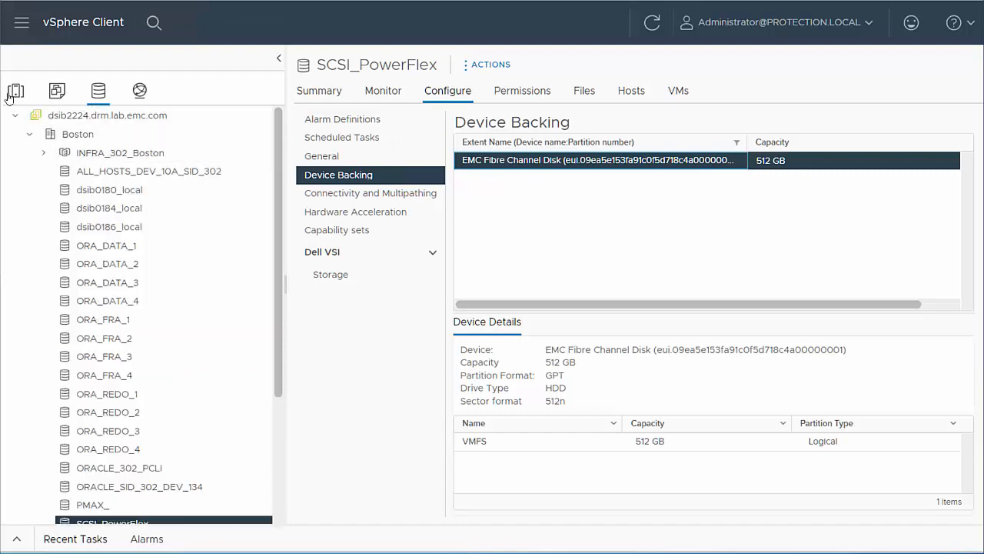
pyautogui.click(15, 90)
pyautogui.click(123, 173)
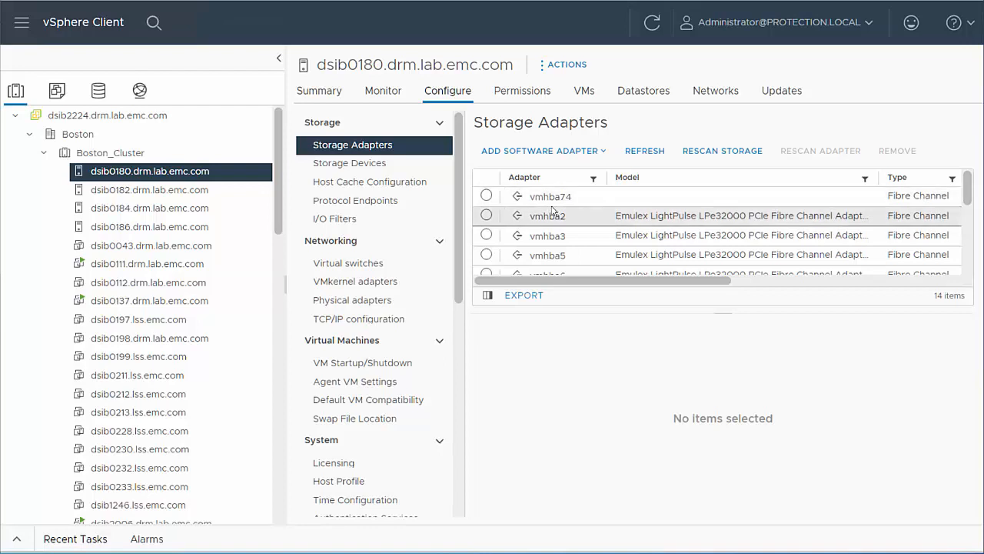
pyautogui.click(487, 197)
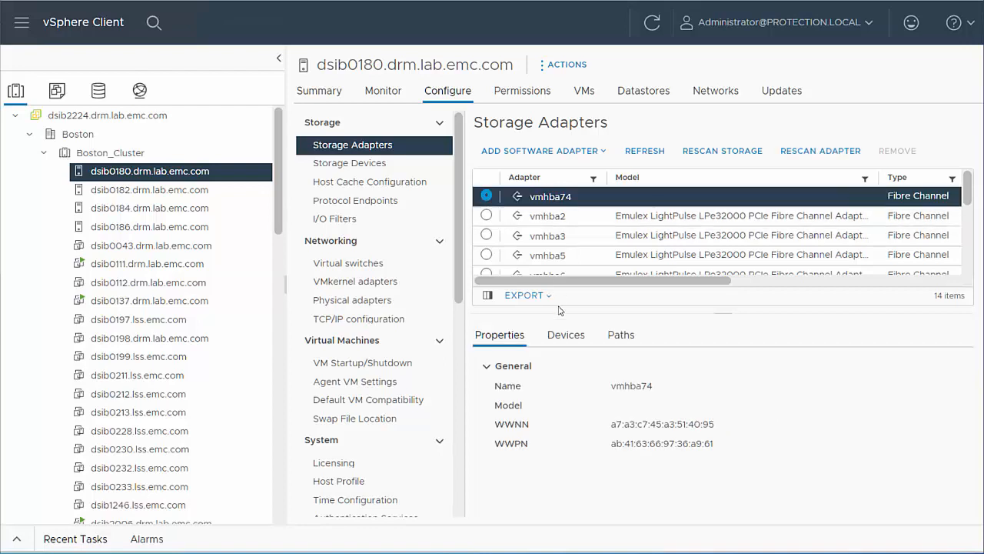
pyautogui.click(576, 342)
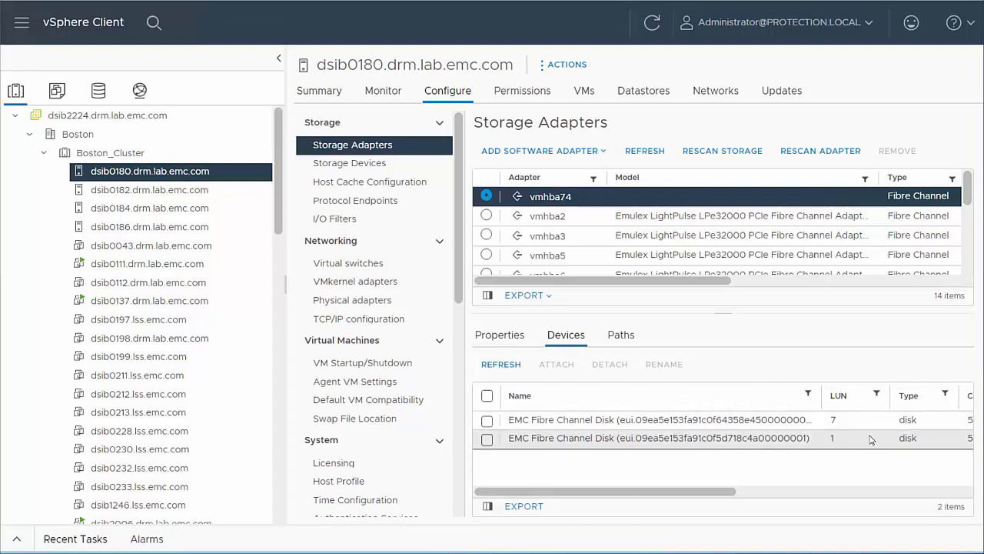
pyautogui.moveTo(713, 493); pyautogui.dragTo(827, 509)
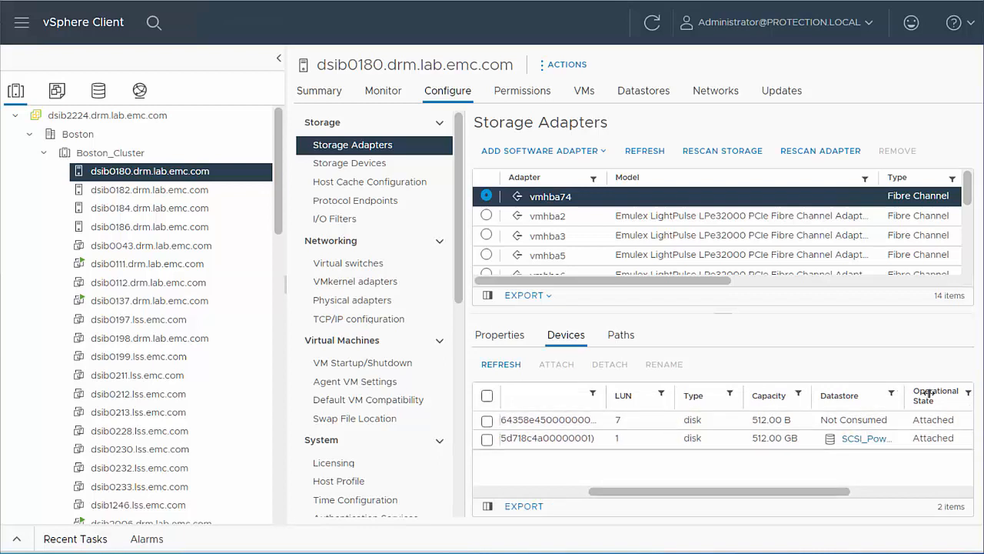
pyautogui.moveTo(927, 392); pyautogui.dragTo(953, 394)
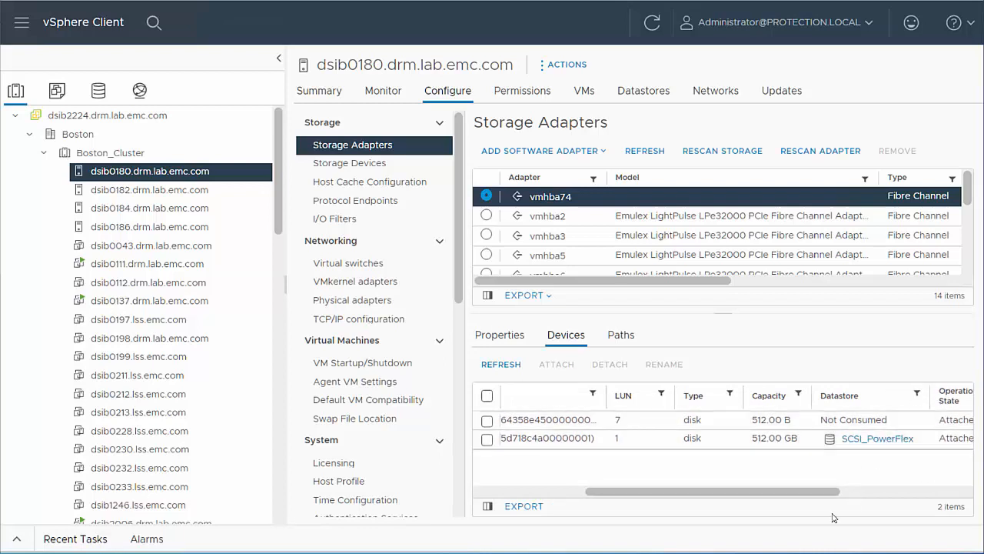
pyautogui.moveTo(828, 492); pyautogui.dragTo(868, 490)
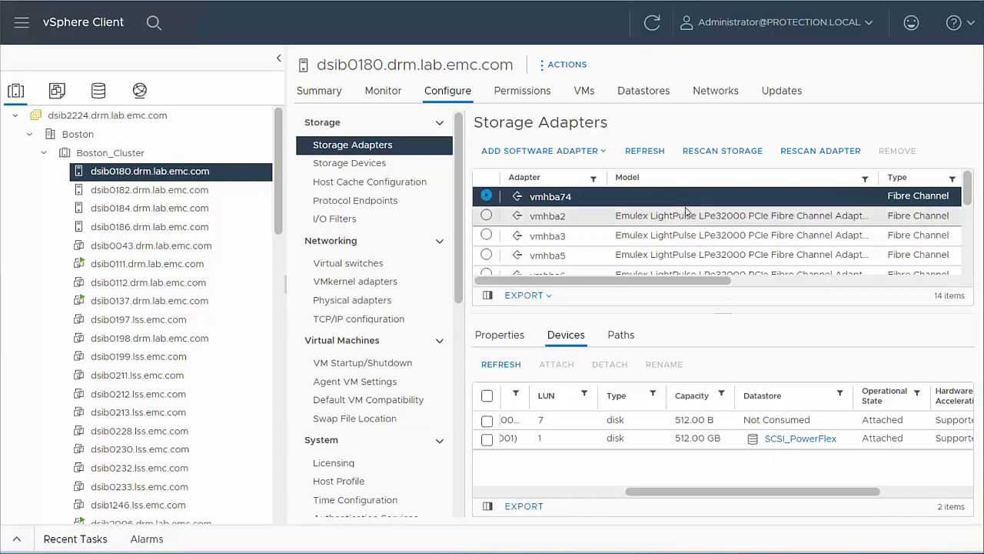
# - Examine the controllers, properties and devices of the NVMe over TCP storage adapter vmhba73 on the same host
pyautogui.scroll(-5, 687, 213)
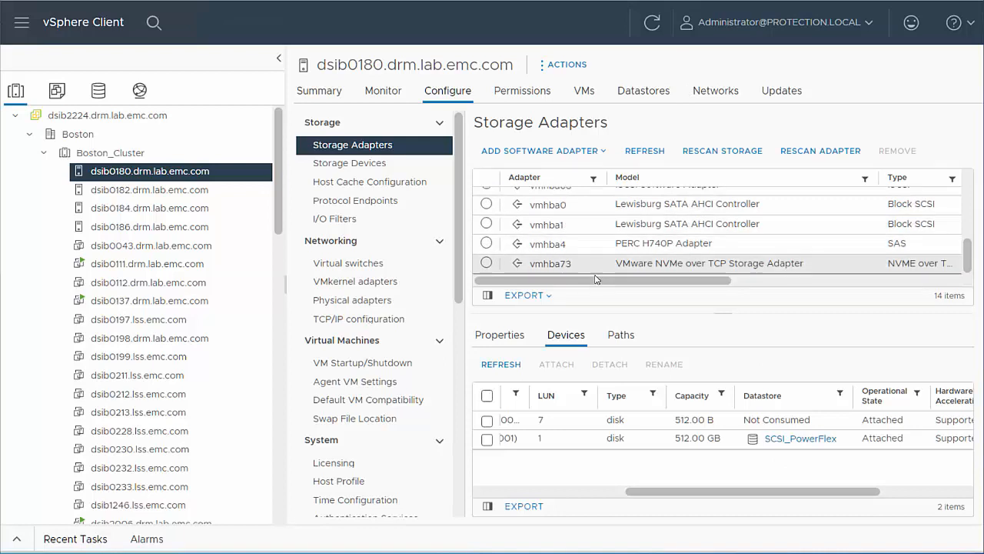
pyautogui.click(486, 263)
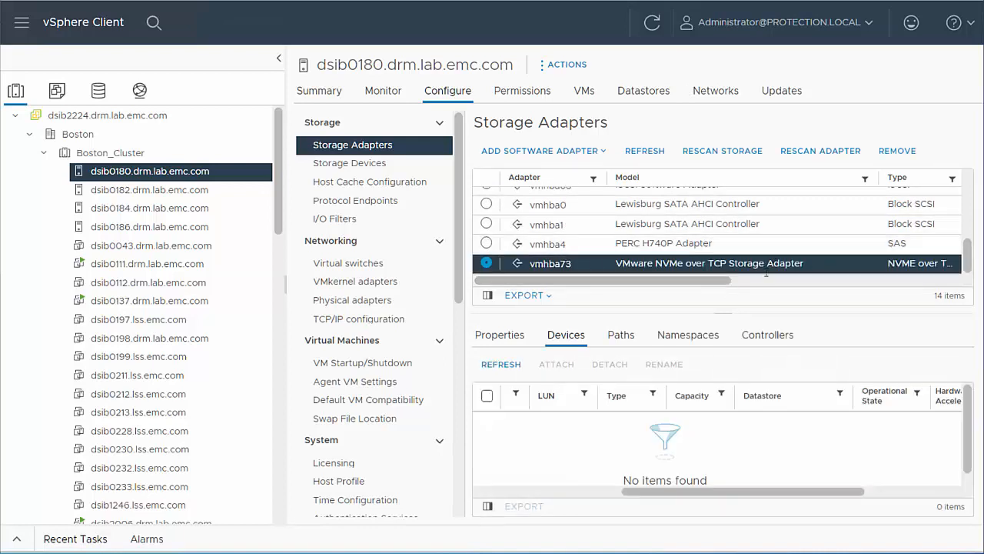
pyautogui.click(756, 335)
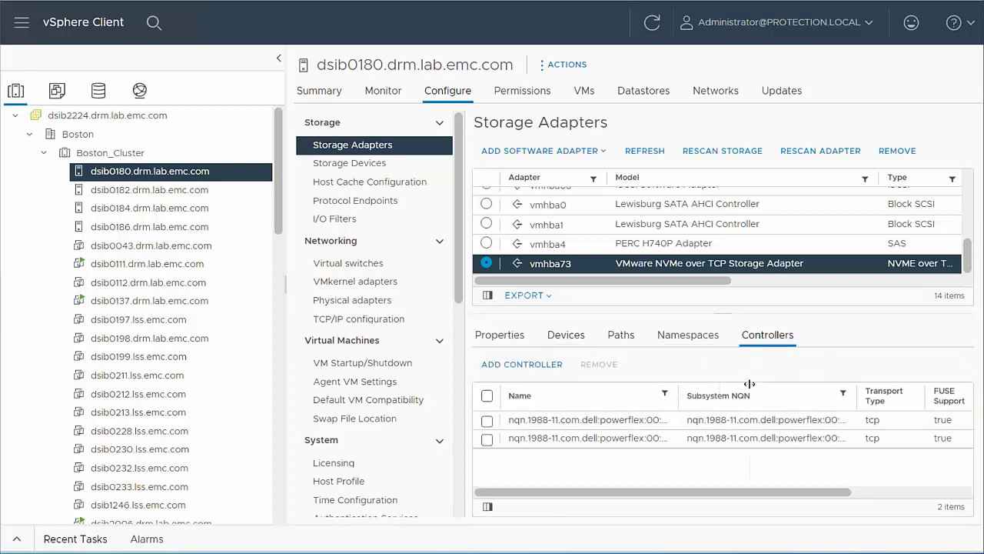
pyautogui.moveTo(749, 383); pyautogui.dragTo(750, 383)
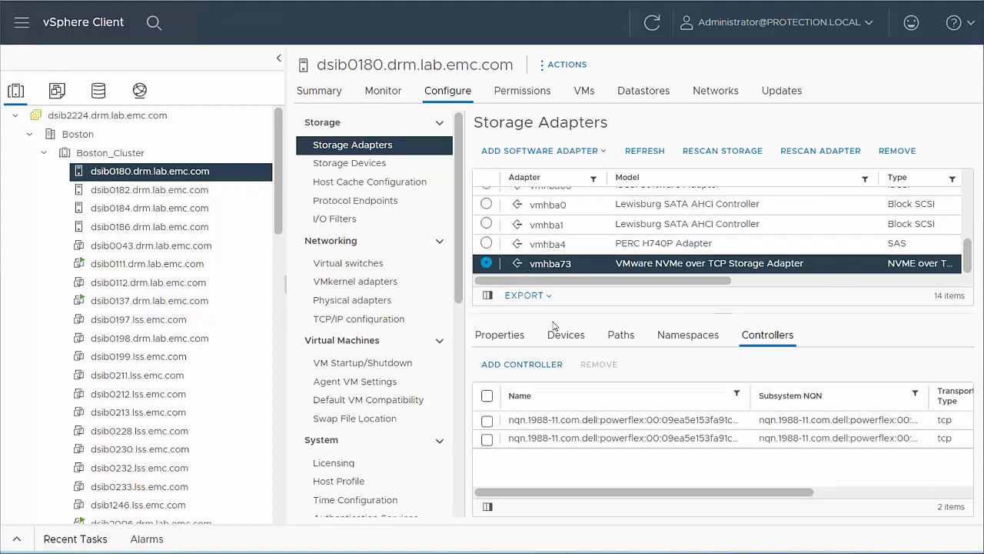
pyautogui.click(529, 339)
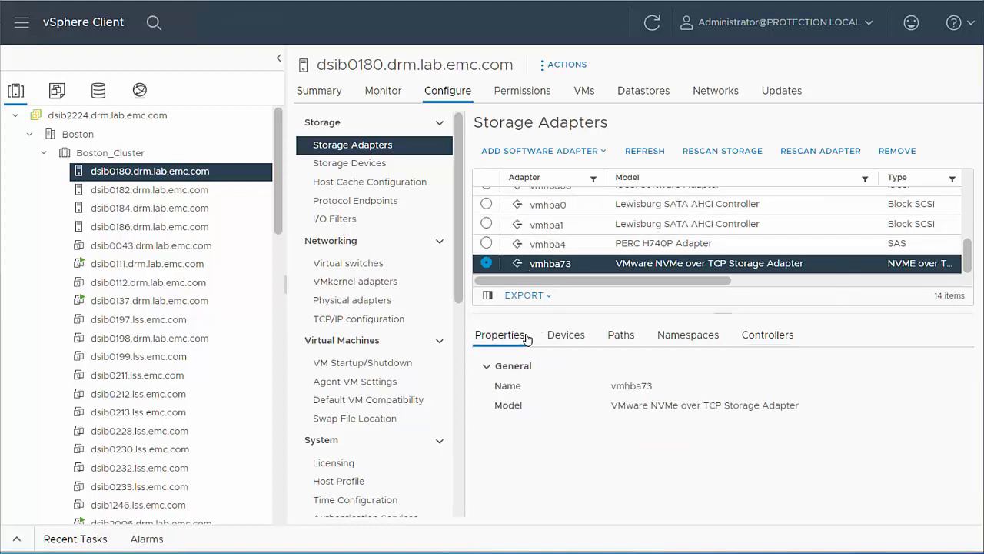
pyautogui.click(566, 334)
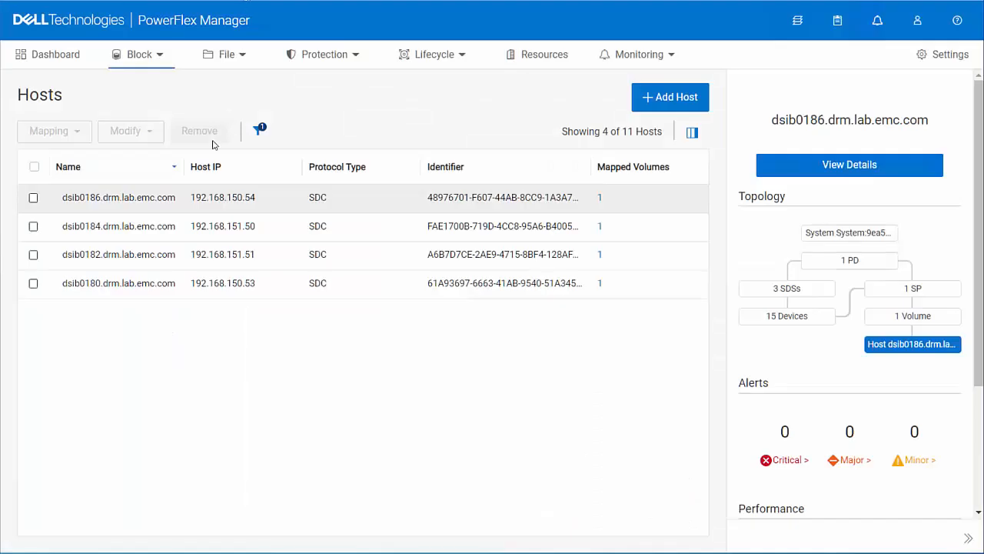
# - Switch to PowerFlex Manager and create a thin 512 GB volume named TCP in storage pool sp1, dismissing the follow-up mapping offer
pyautogui.click(152, 58)
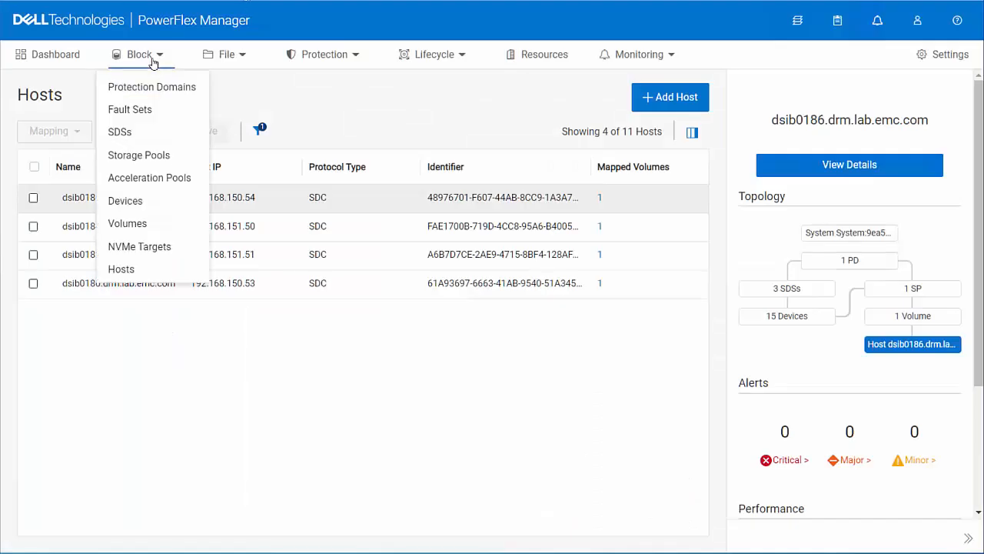
pyautogui.click(136, 229)
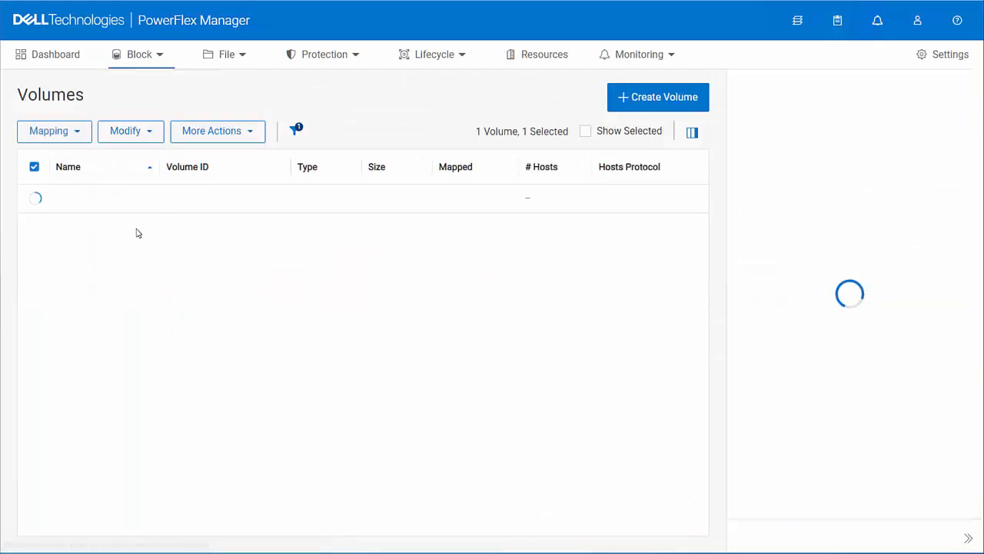
pyautogui.click(632, 99)
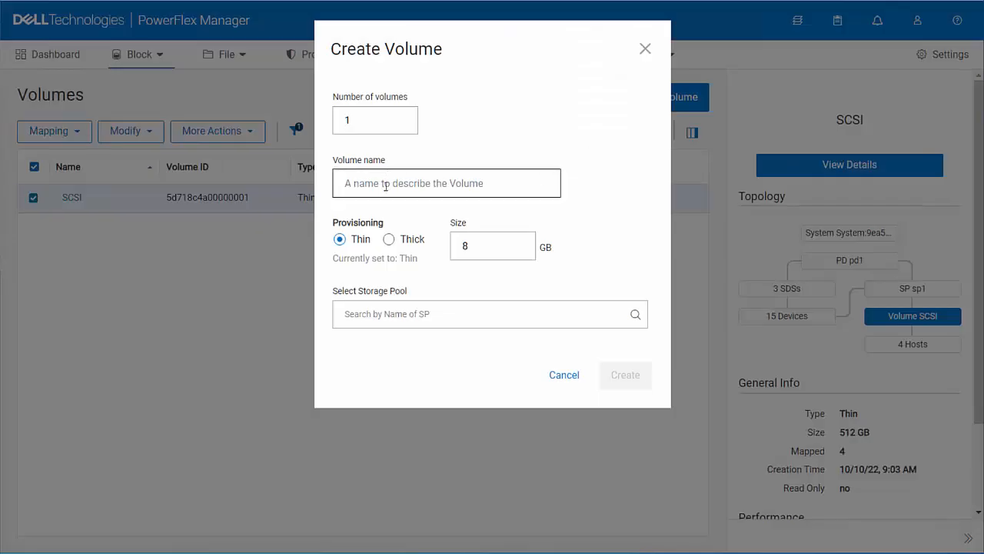
pyautogui.click(388, 188)
pyautogui.write('TCP')
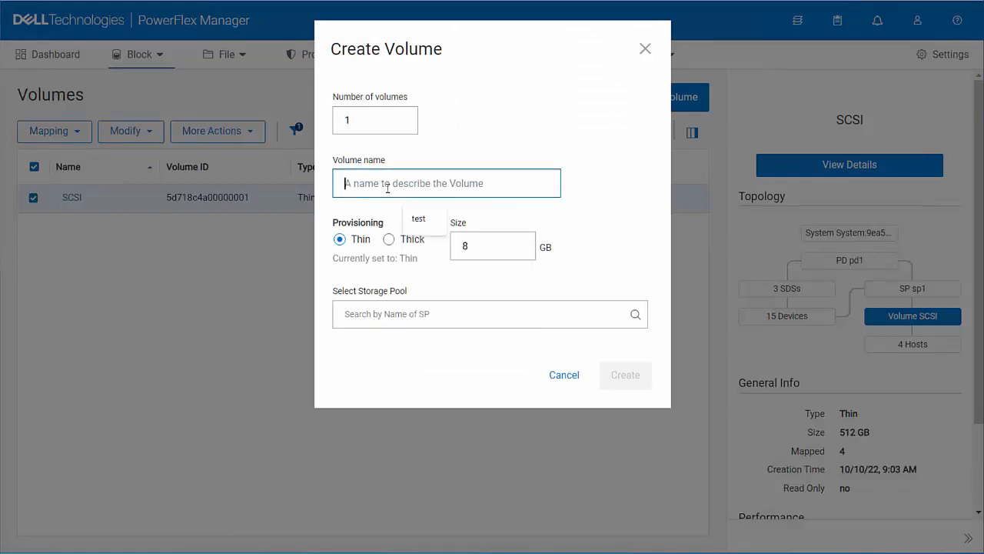
pyautogui.doubleClick(471, 254)
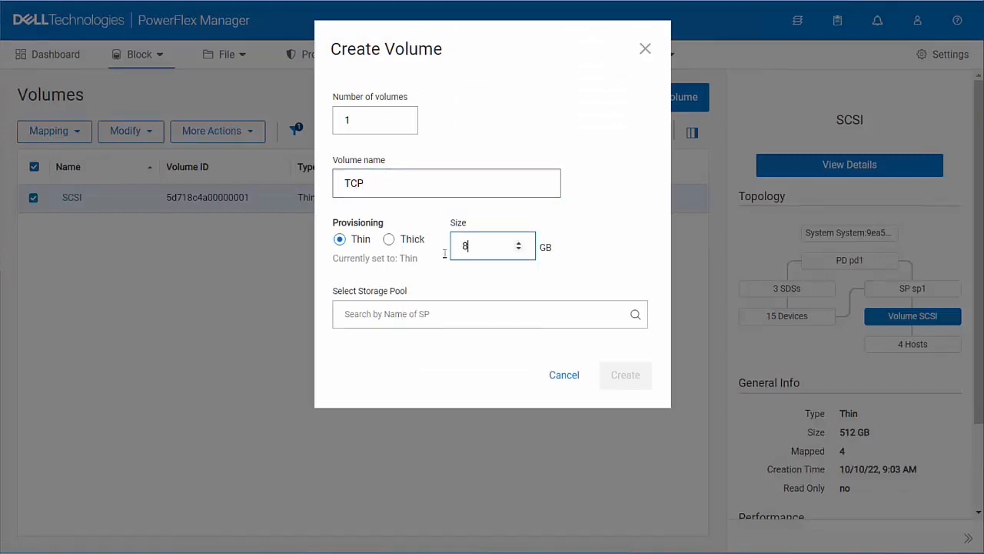
pyautogui.write('512')
pyautogui.click(637, 314)
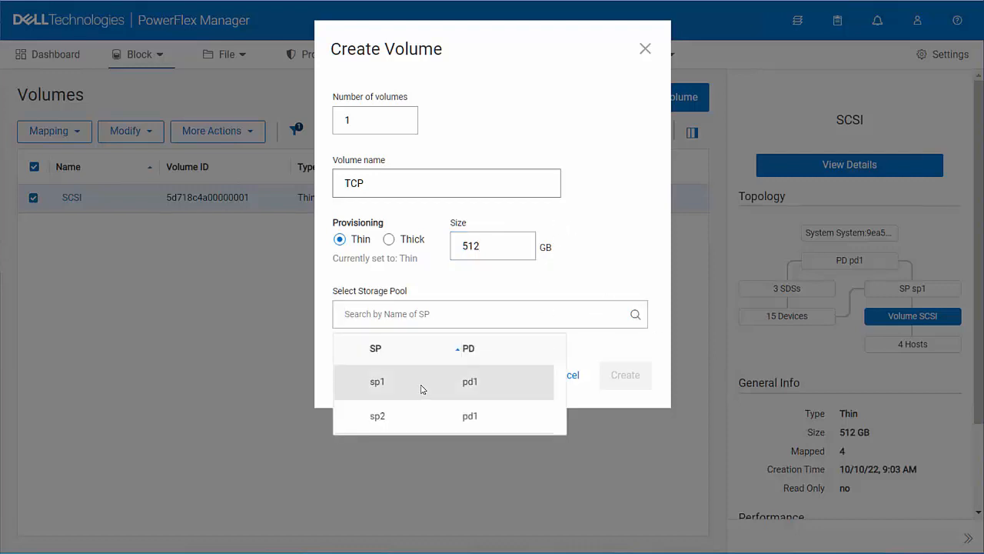
pyautogui.click(421, 390)
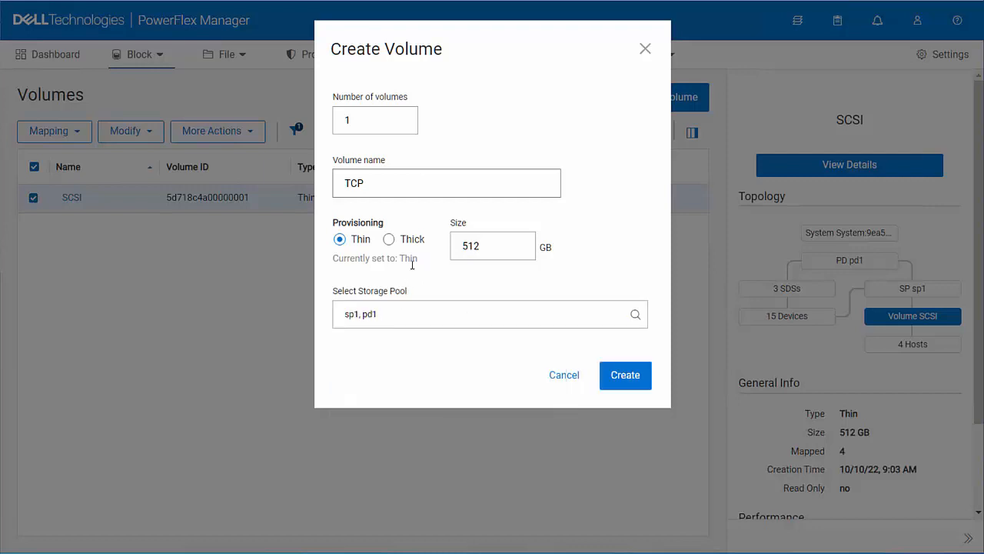
pyautogui.click(632, 382)
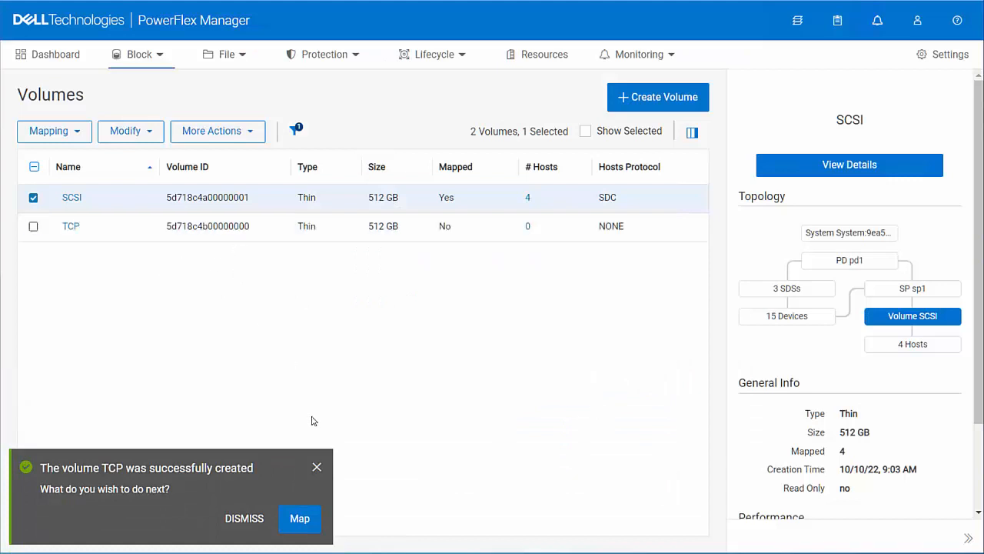
pyautogui.click(316, 466)
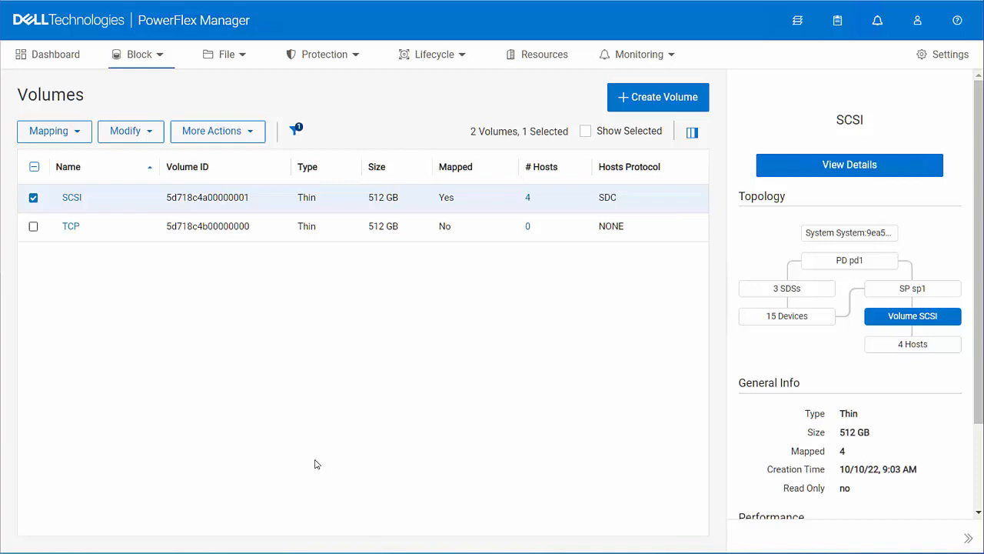
# - Map the TCP volume, instead of SCSI, to all four listed NVMe hosts, widening the host name column, and clear the volume selection
pyautogui.click(33, 197)
pyautogui.click(34, 226)
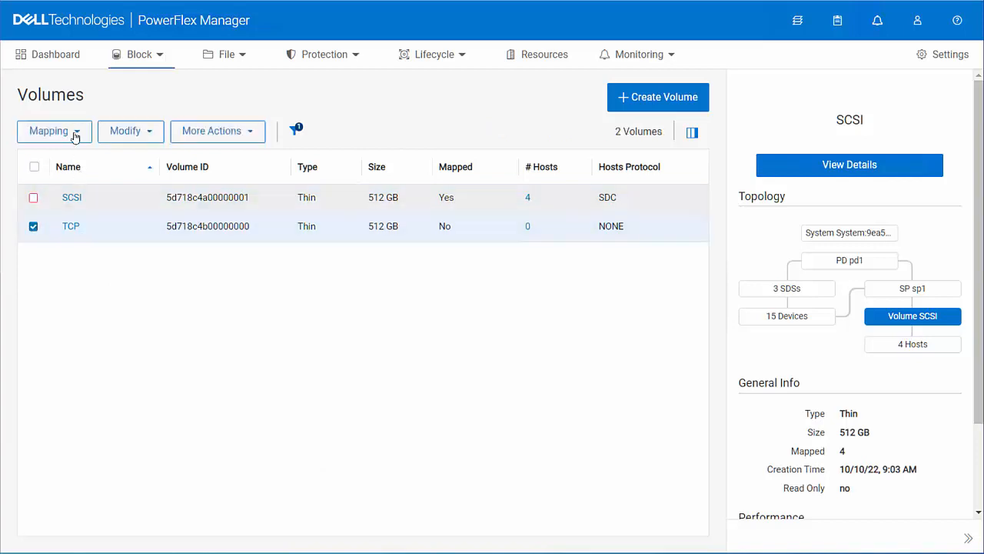
pyautogui.click(74, 133)
pyautogui.click(62, 162)
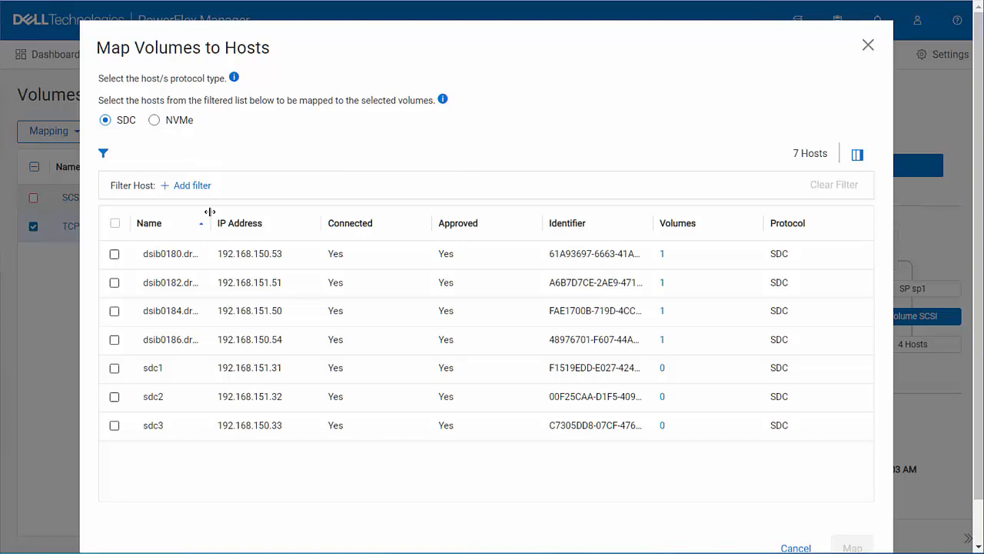
pyautogui.moveTo(209, 212); pyautogui.dragTo(353, 221)
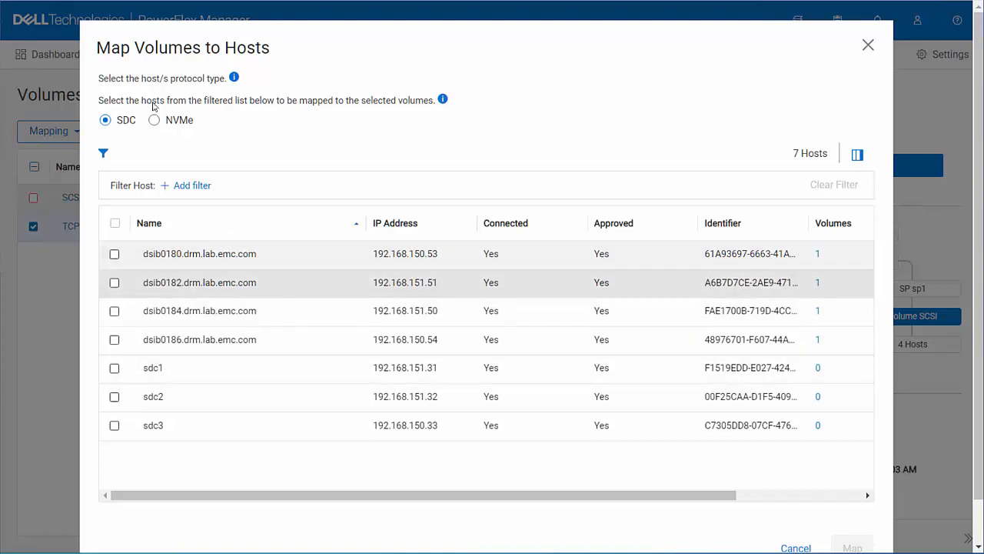
pyautogui.click(155, 122)
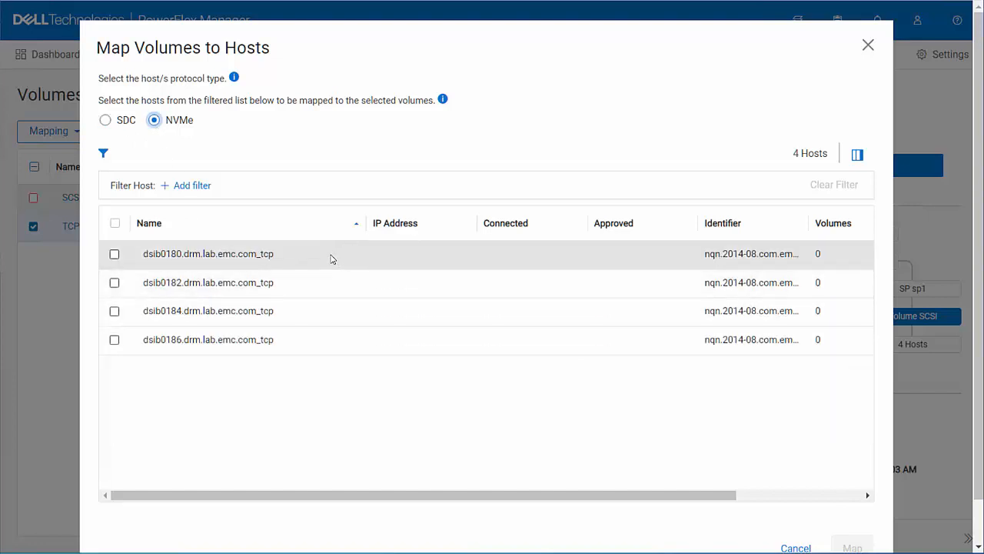
pyautogui.click(115, 224)
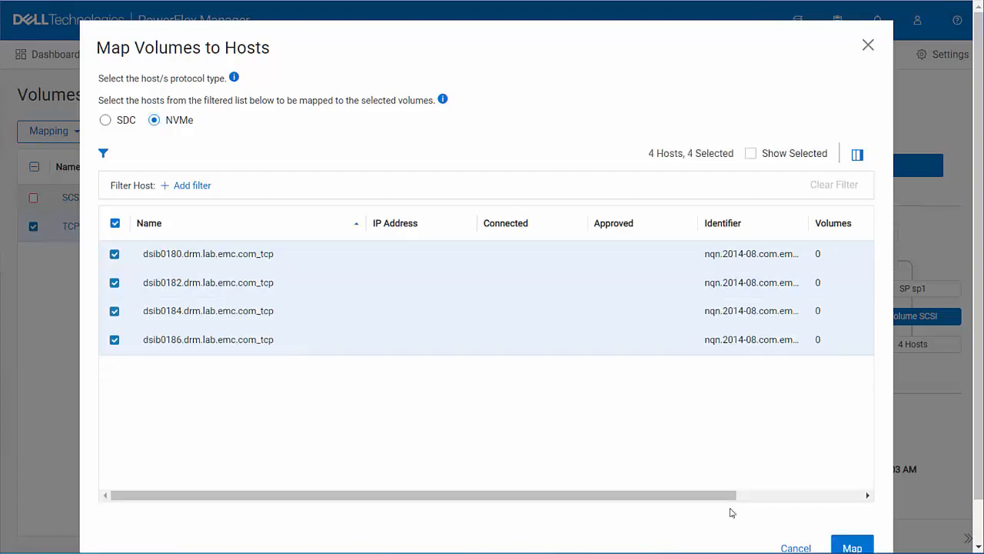
pyautogui.click(851, 546)
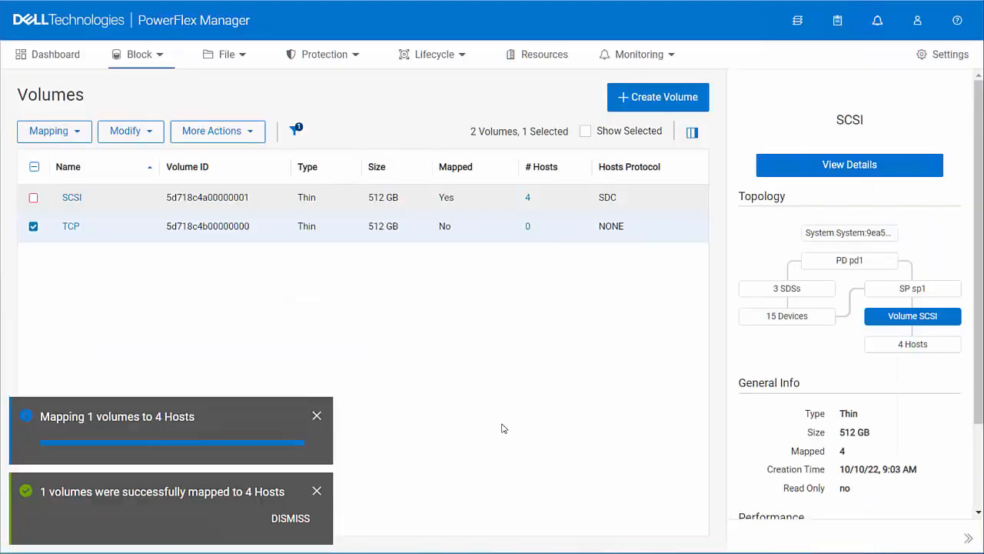
pyautogui.click(317, 491)
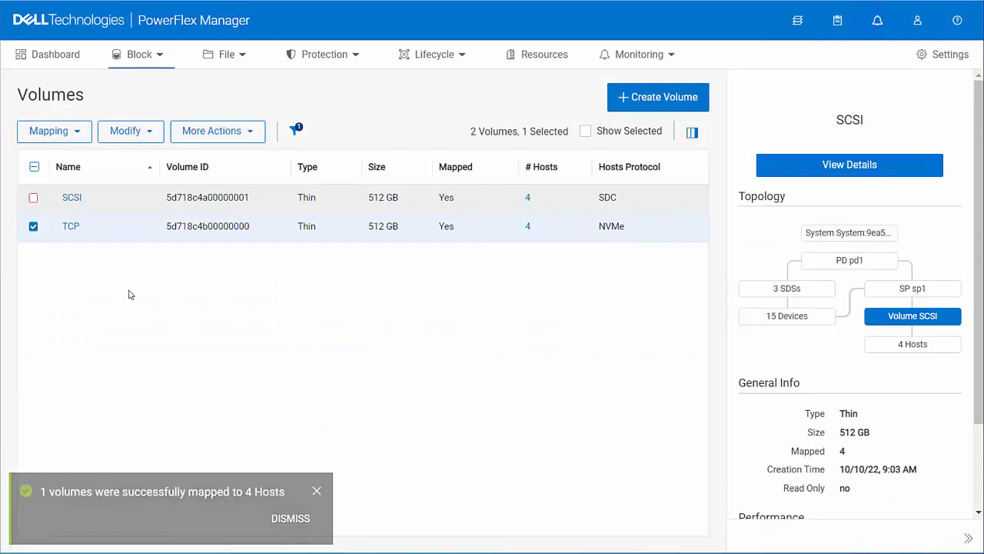
pyautogui.click(33, 226)
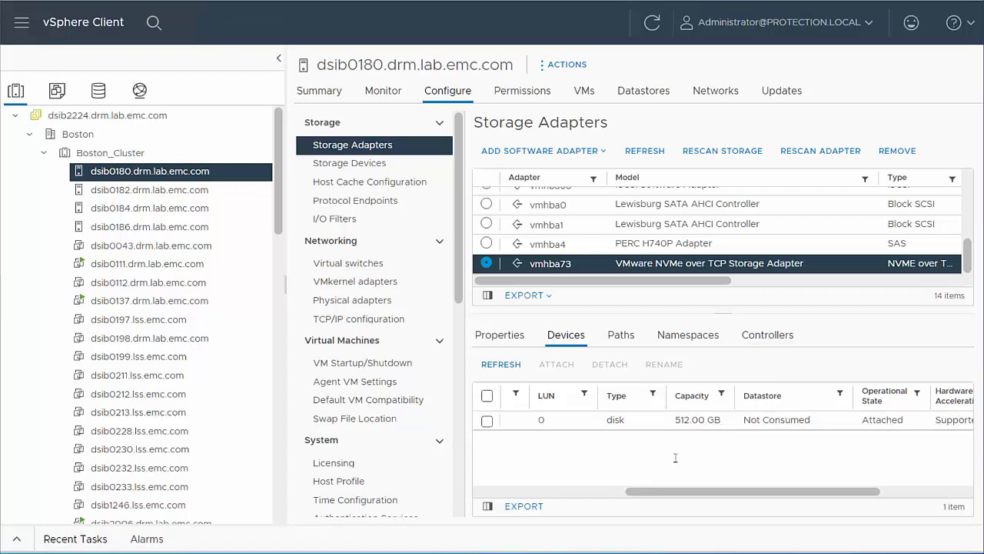
# - In the vSphere Client, start a new datastore of type VMFS on host dsib0180.drm.lab.emc.com
pyautogui.click(635, 96)
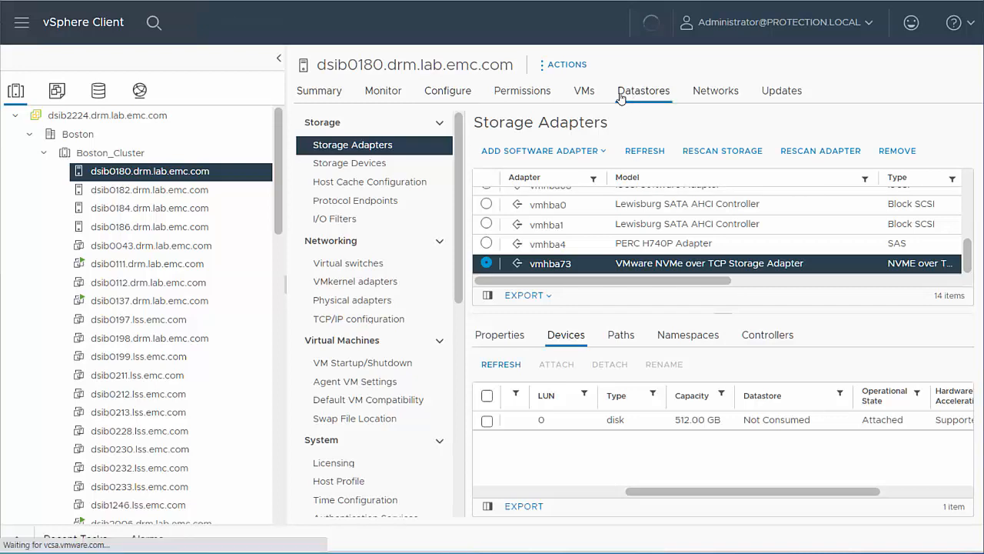
pyautogui.click(558, 68)
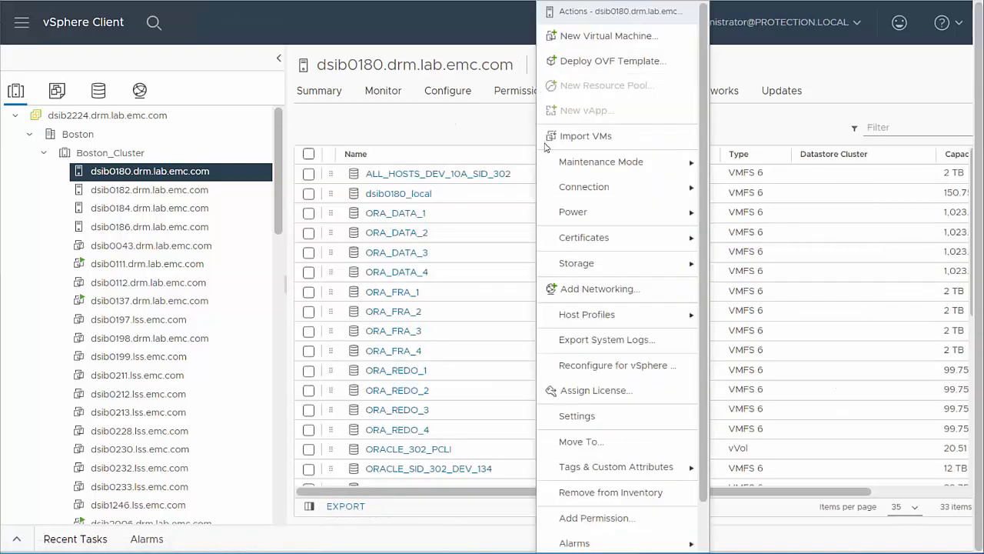
pyautogui.moveTo(602, 264)
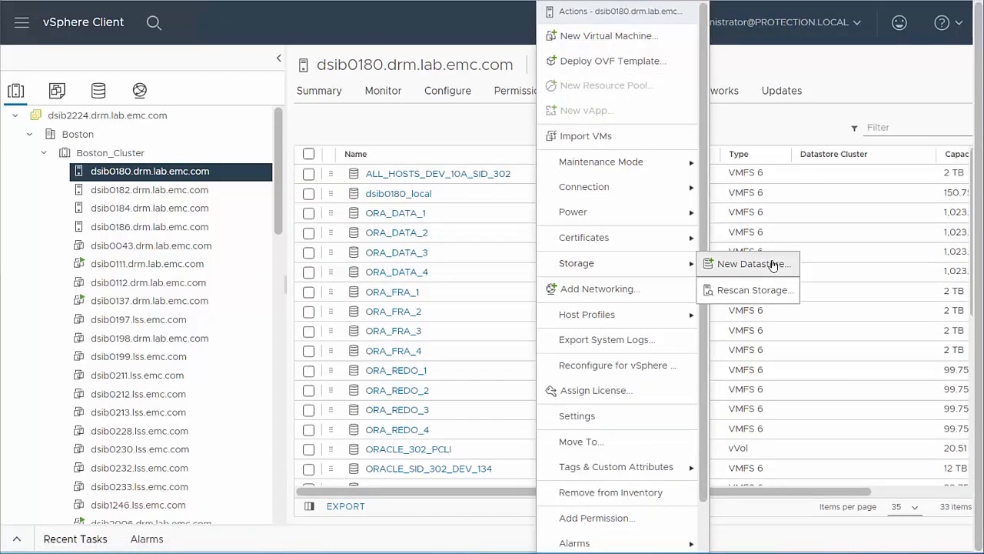
pyautogui.click(770, 261)
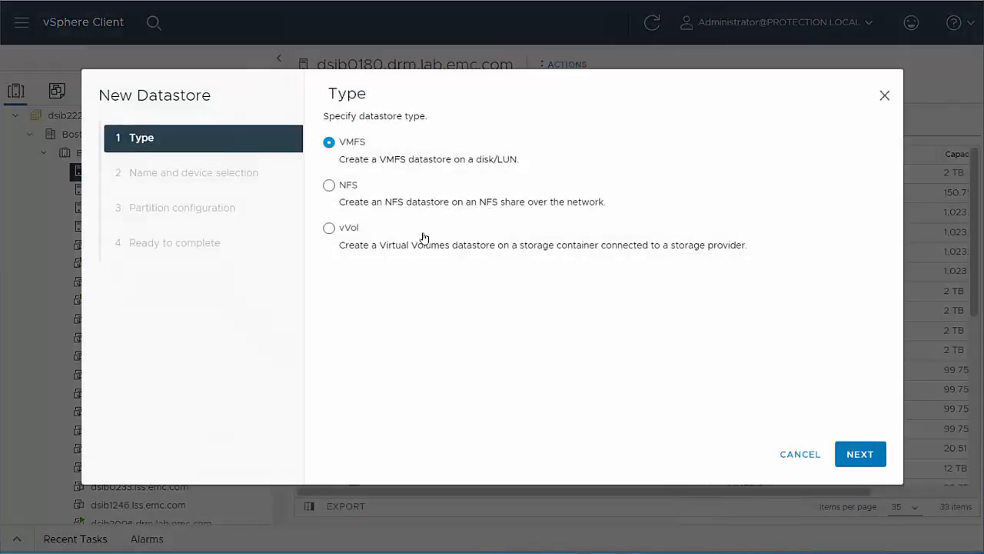
pyautogui.click(861, 454)
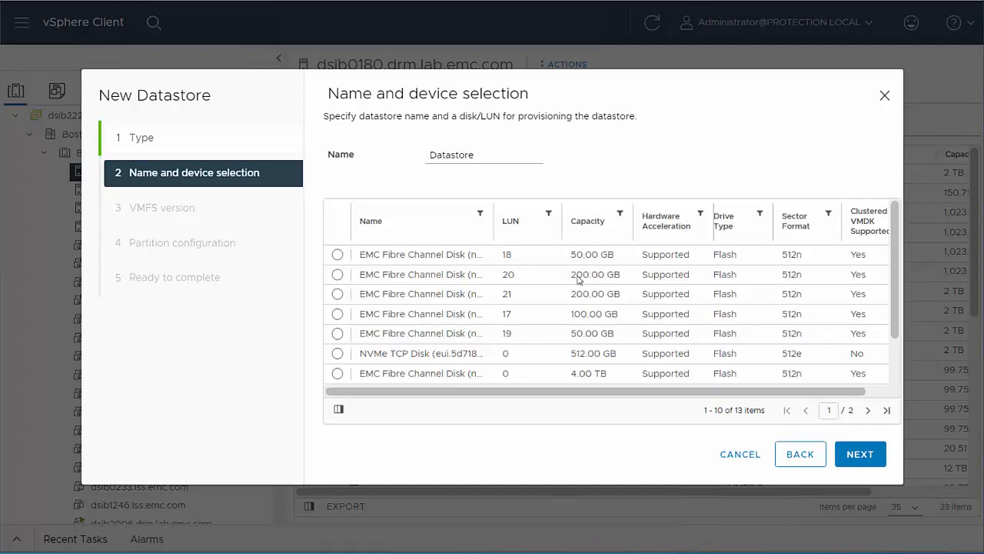
# - Create the datastore as TCP on the 512 GB NVMe TCP disk, using VMFS 6 and all available partitions
pyautogui.click(338, 354)
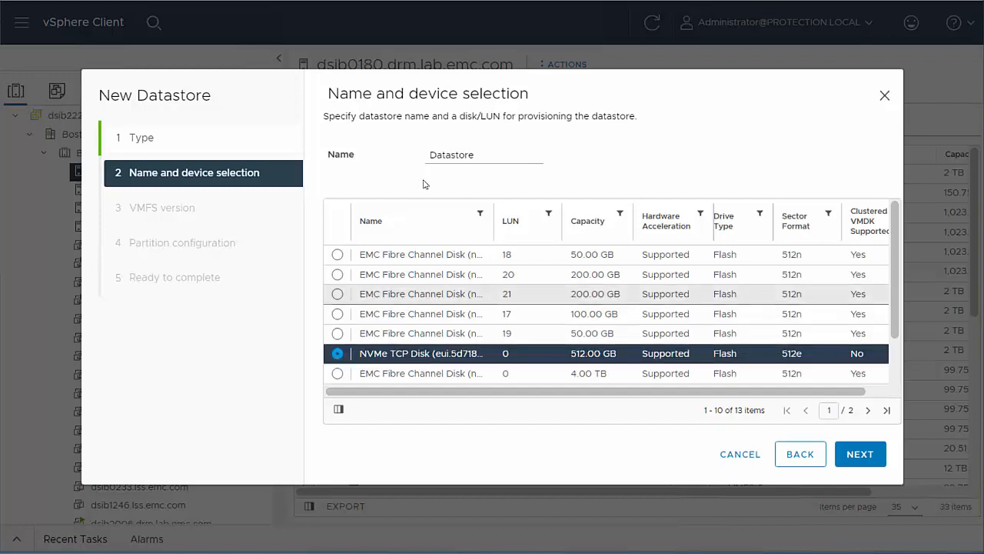
pyautogui.moveTo(486, 163); pyautogui.dragTo(395, 165)
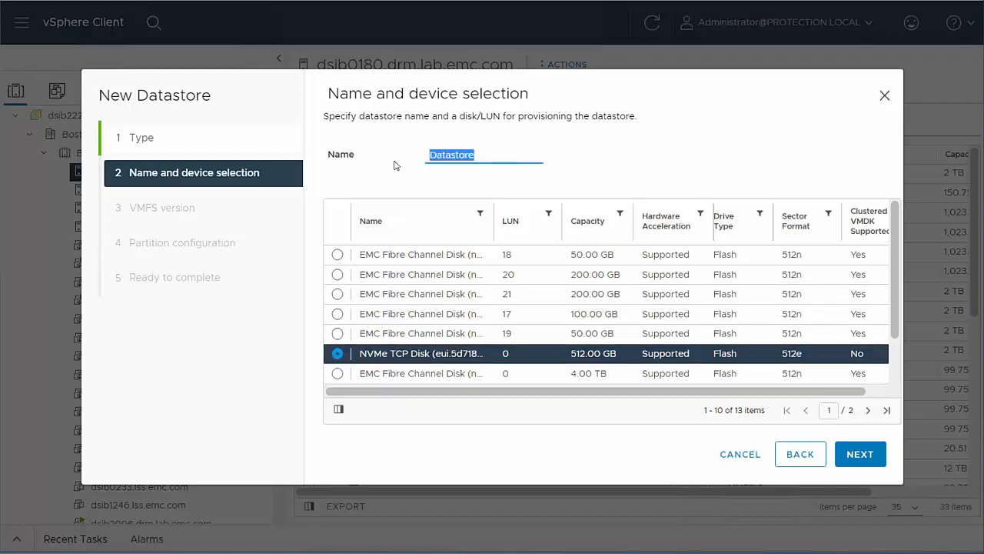
pyautogui.write('TCP')
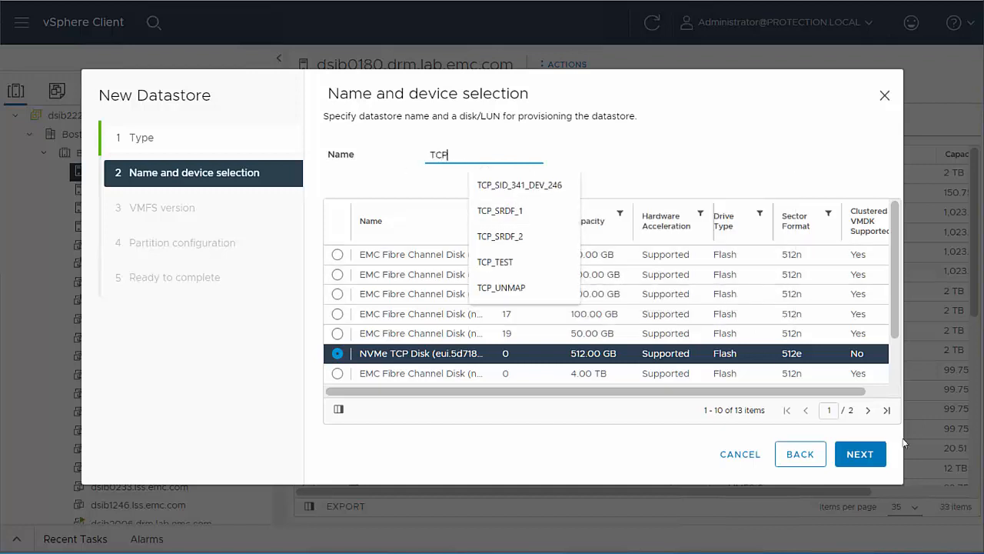
pyautogui.click(861, 454)
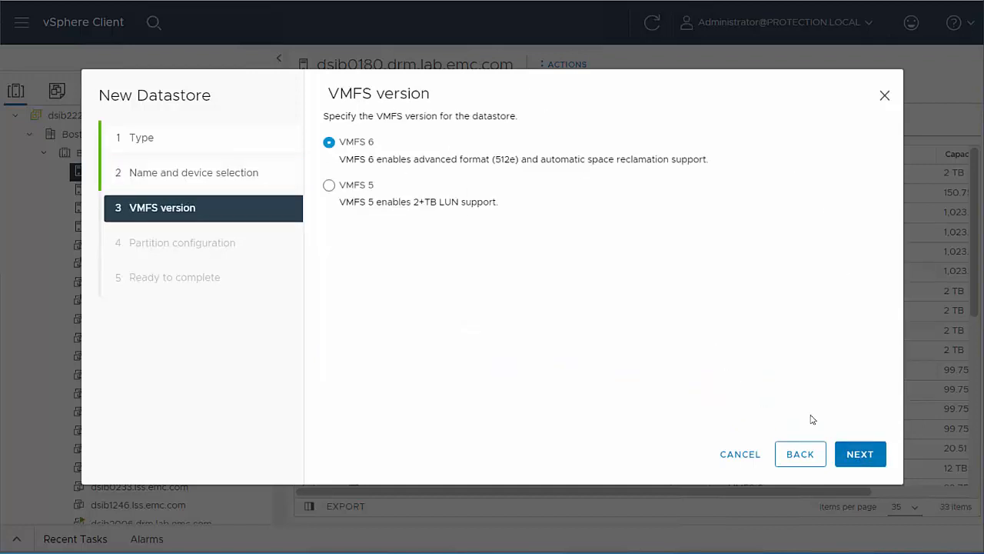
pyautogui.click(866, 455)
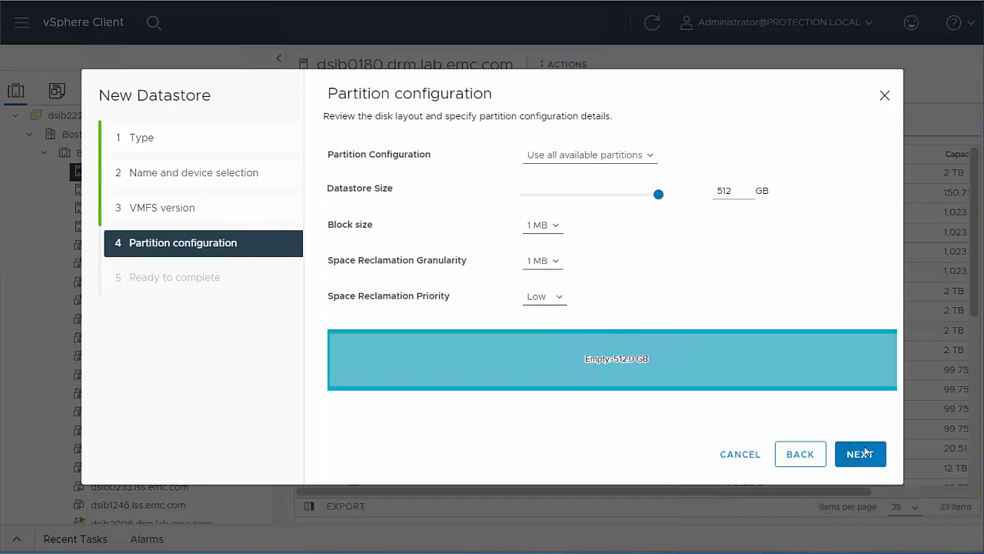
pyautogui.click(864, 453)
pyautogui.click(862, 454)
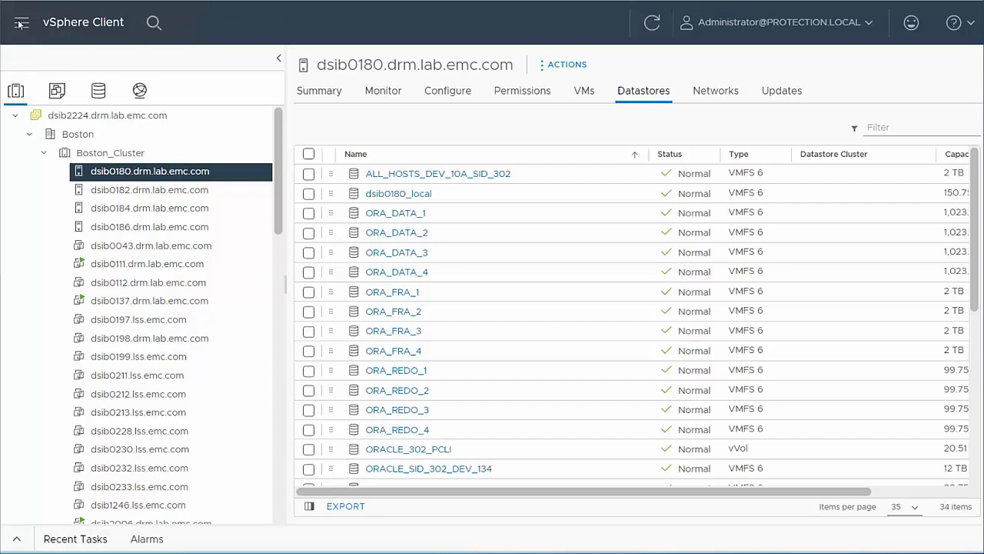
# - Check the datastore lists of hosts dsib0180, dsib0182 and dsib0184 for the TCP datastore and its status
pyautogui.scroll(-5, 635, 307)
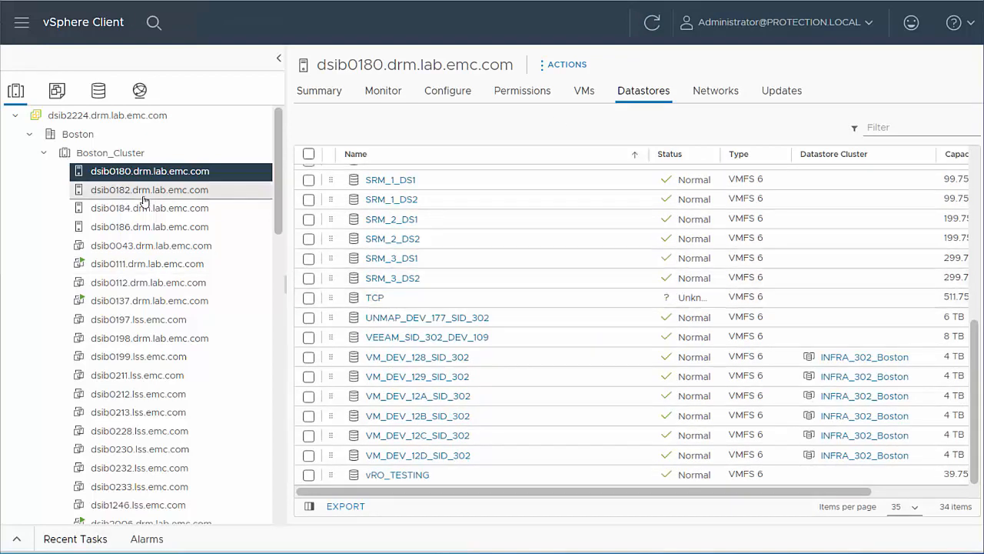
pyautogui.click(143, 198)
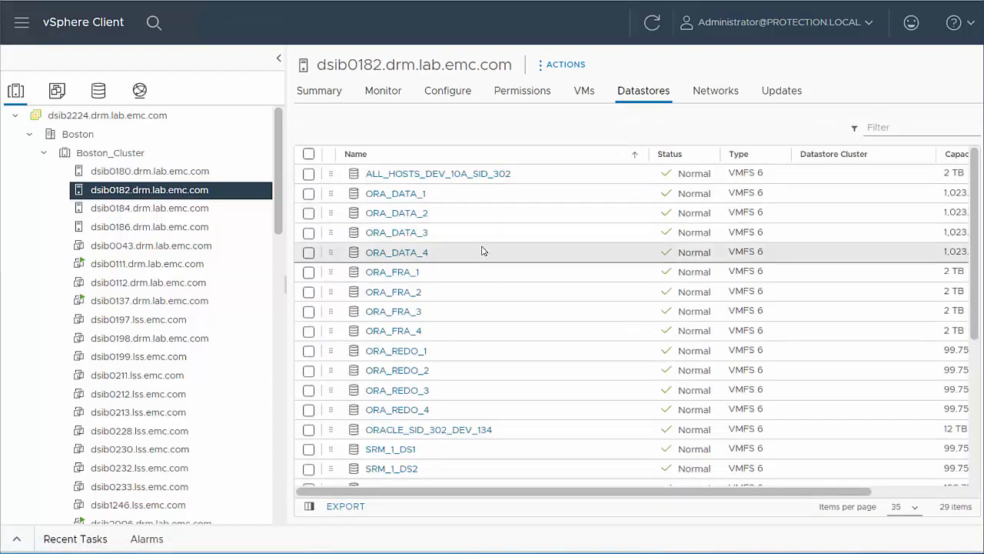
pyautogui.scroll(-5, 486, 254)
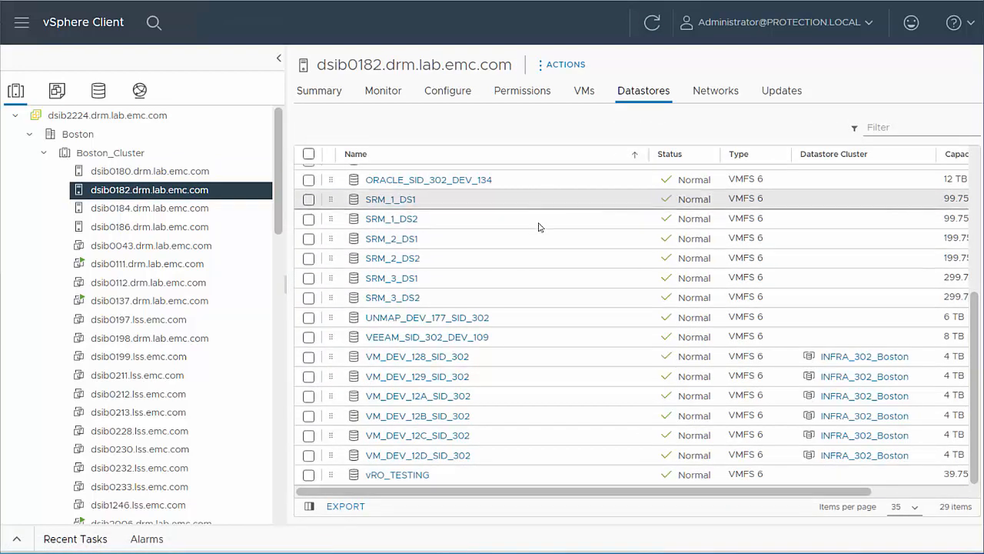
pyautogui.click(103, 172)
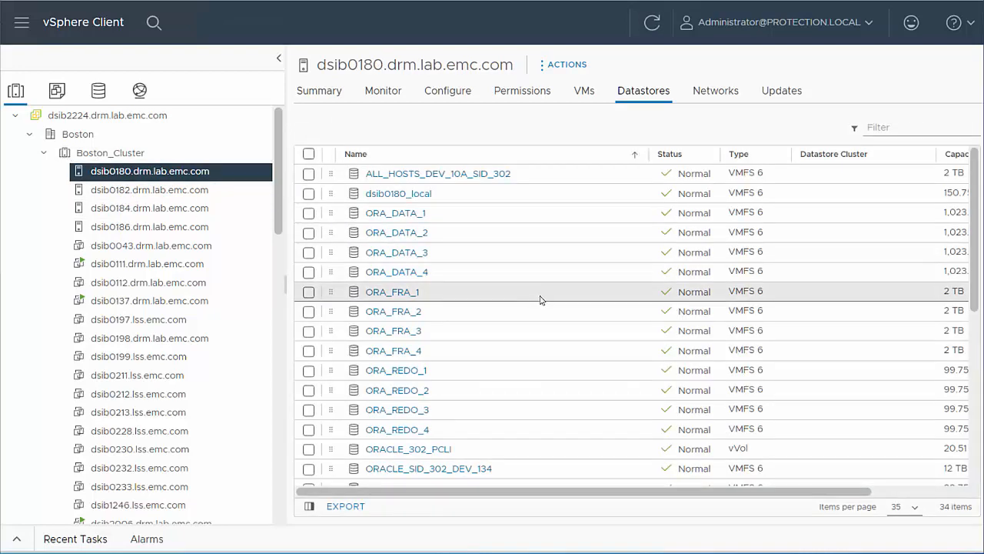
pyautogui.scroll(-5, 539, 300)
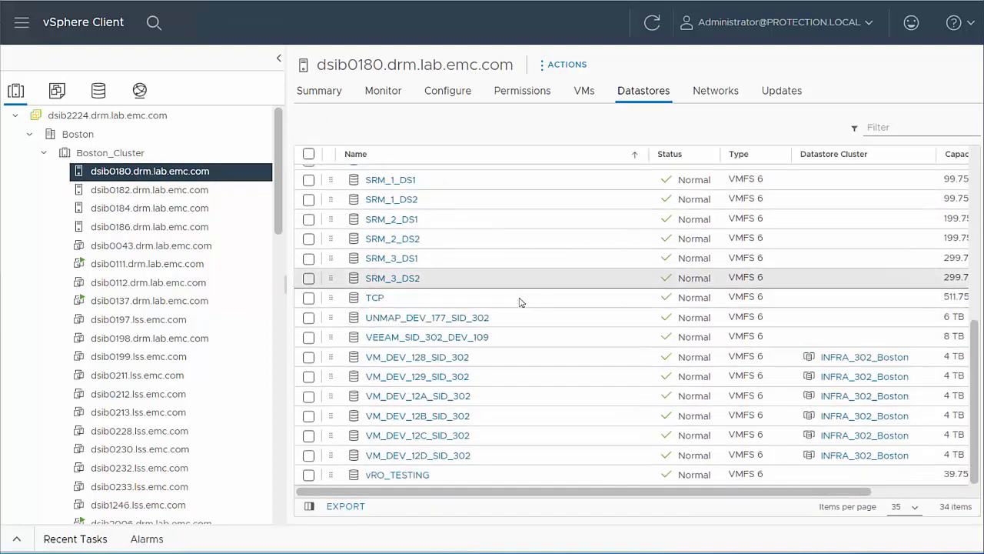
pyautogui.click(161, 209)
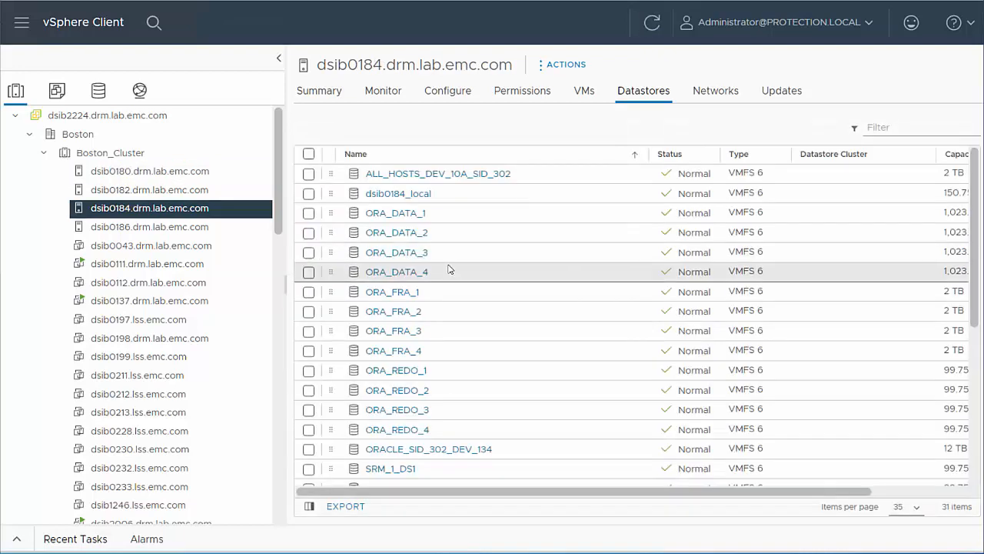
pyautogui.scroll(-3, 450, 269)
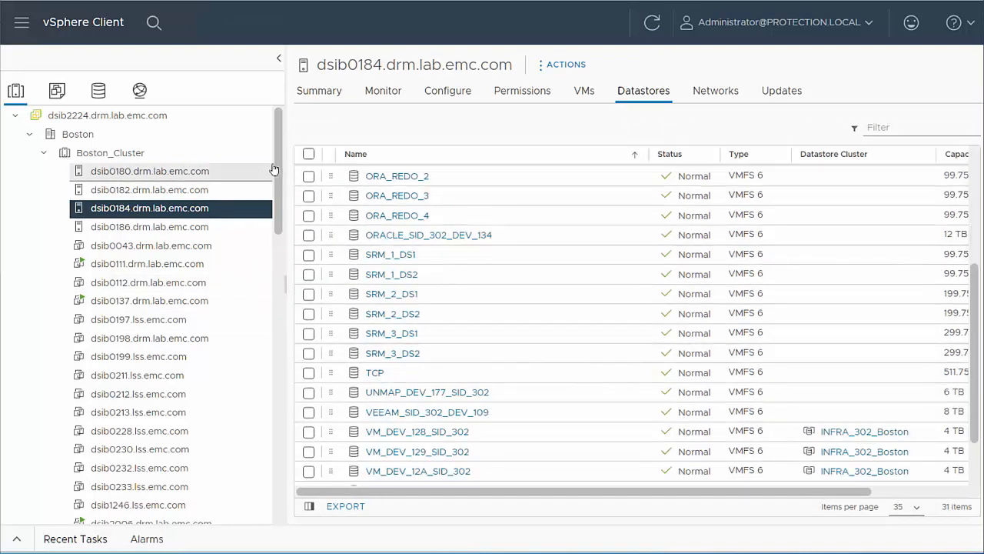
pyautogui.moveTo(279, 169)
pyautogui.mouseDown()
pyautogui.moveTo(283, 253)
pyautogui.moveTo(276, 178)
pyautogui.mouseUp()
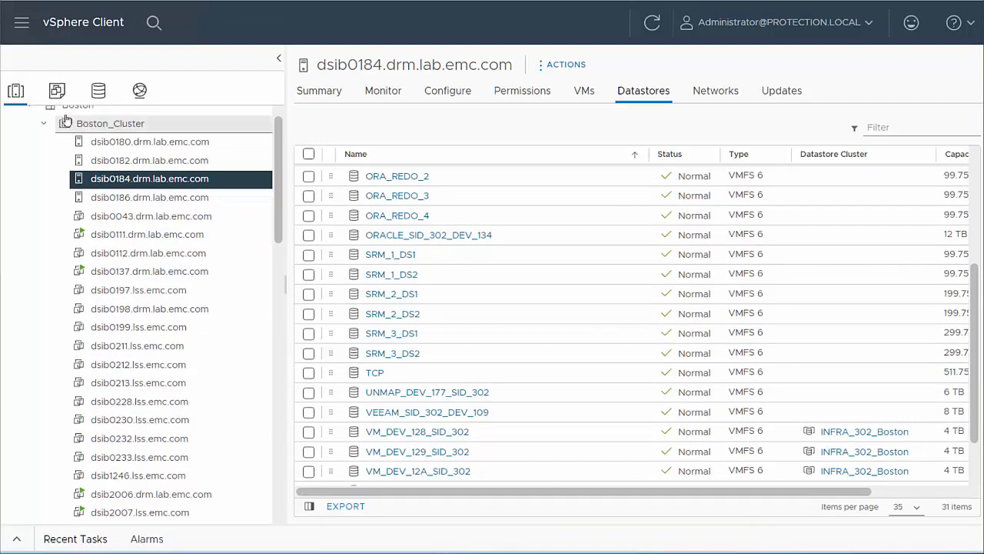
# - Examine which datastore the virtual machine VM_CONVERT_1 in the PowerFlex folder uses
pyautogui.click(57, 91)
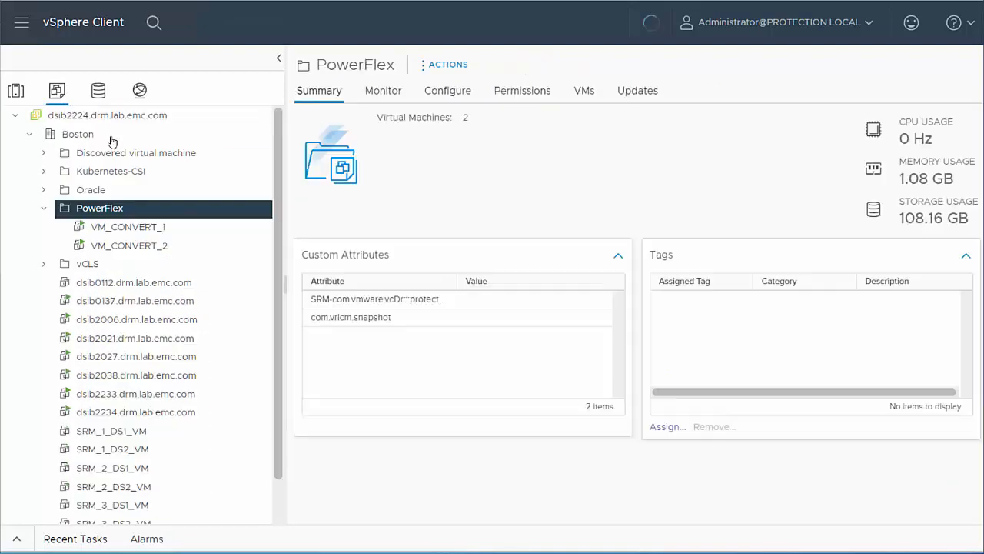
pyautogui.click(139, 228)
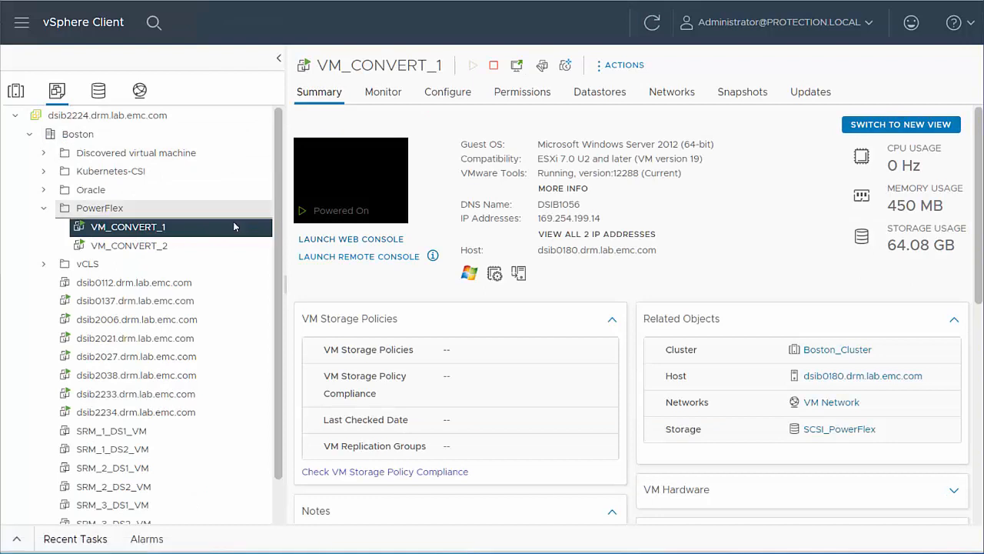
pyautogui.click(604, 93)
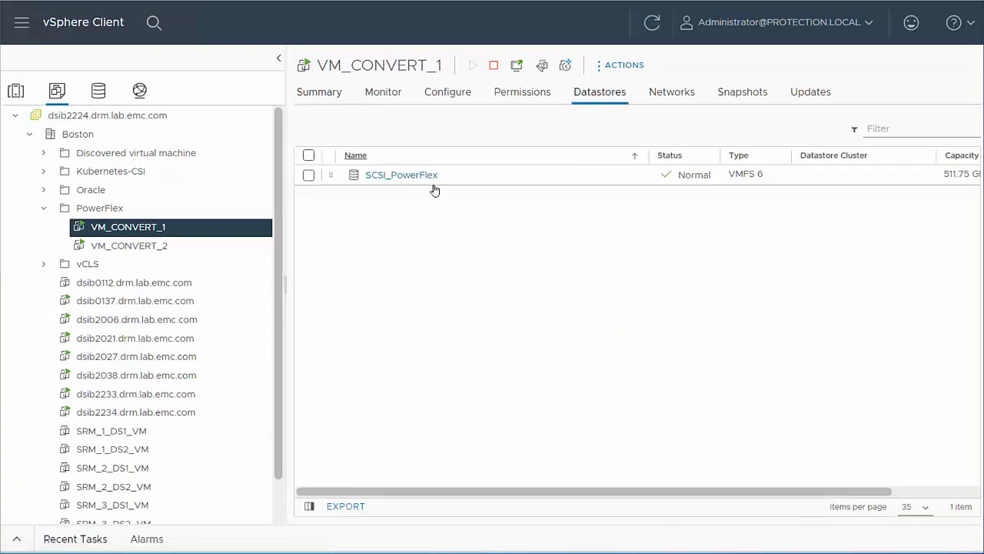
# - Migrate only the storage of VM_CONVERT_1 to the TCP datastore, keeping the source disk format and existing VM storage policies
pyautogui.rightClick(128, 237)
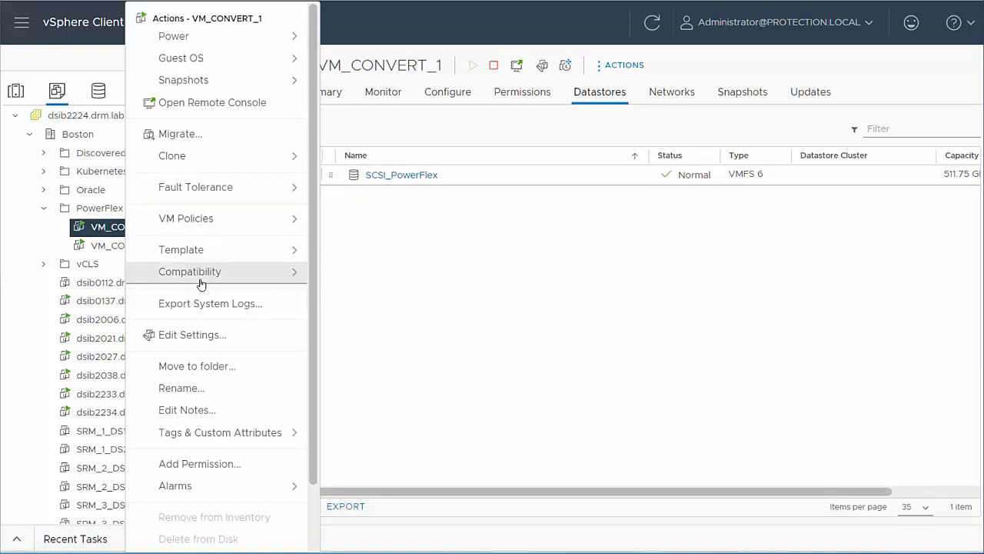
pyautogui.click(245, 135)
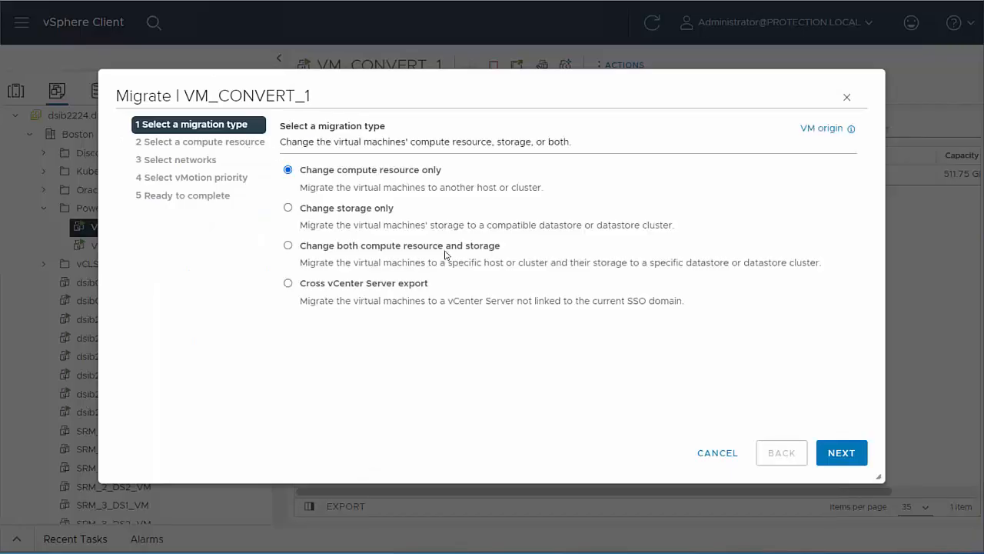
pyautogui.click(288, 209)
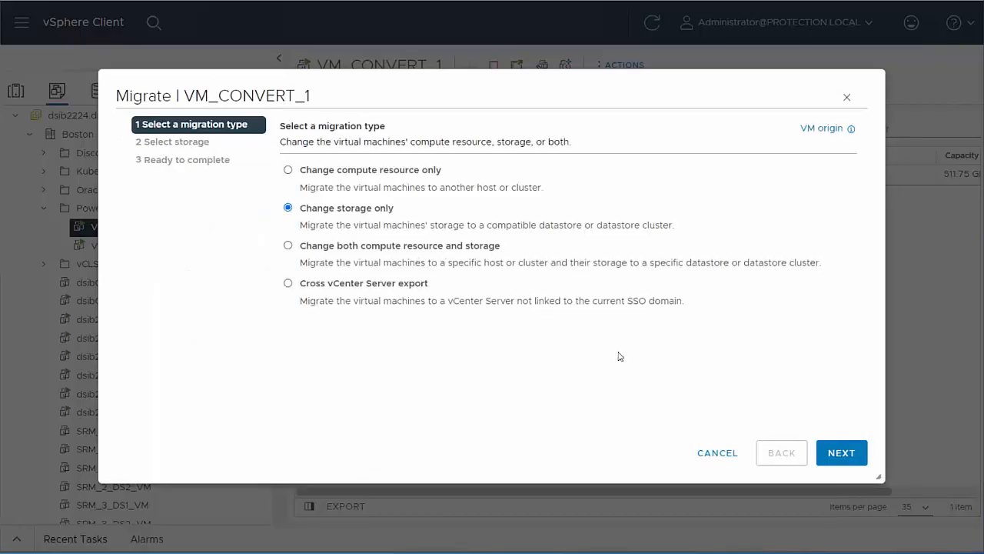
pyautogui.click(832, 455)
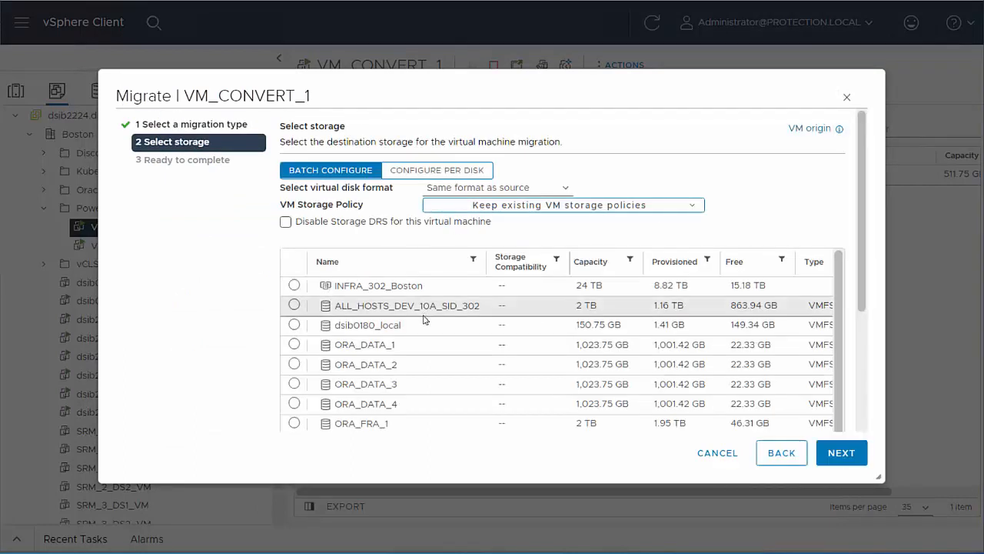
pyautogui.scroll(-1, 441, 340)
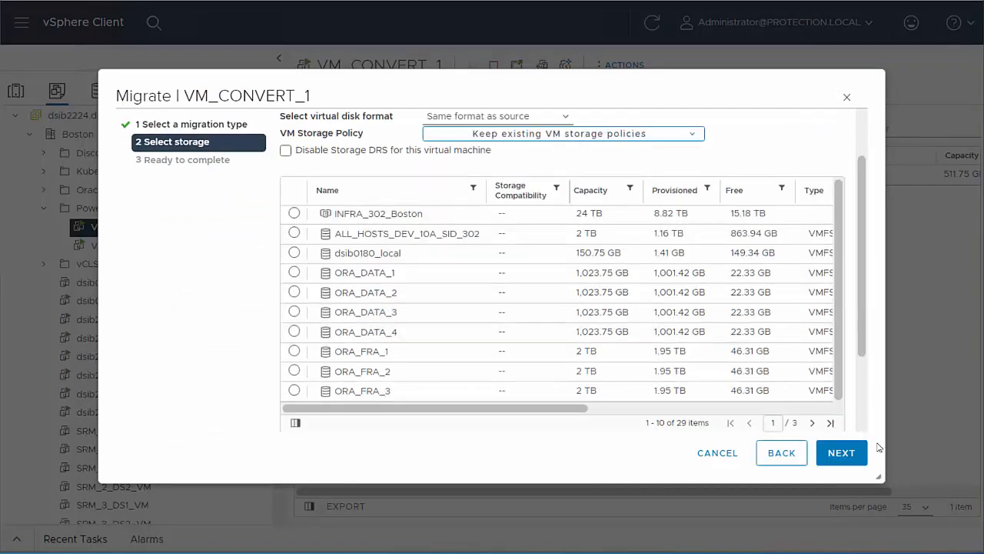
pyautogui.click(831, 423)
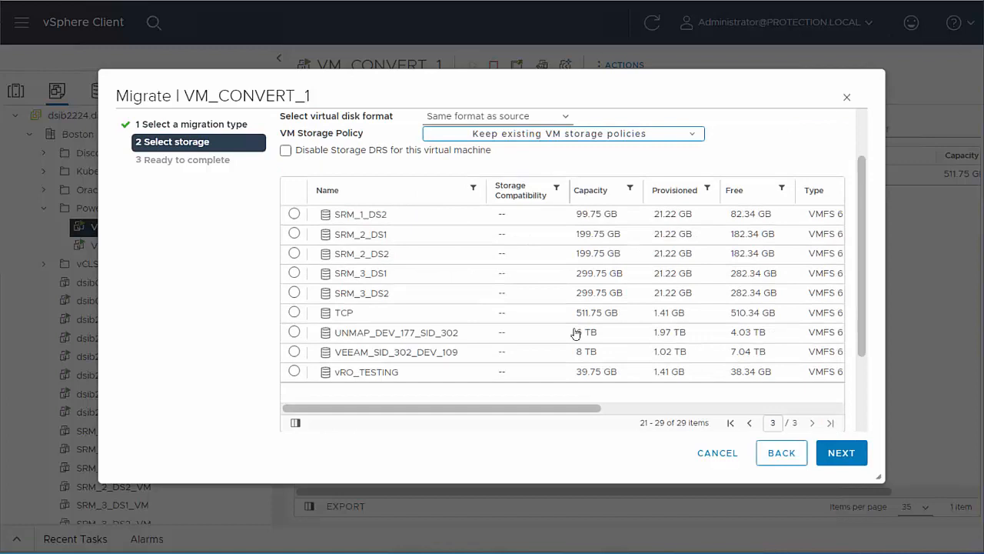
pyautogui.click(294, 312)
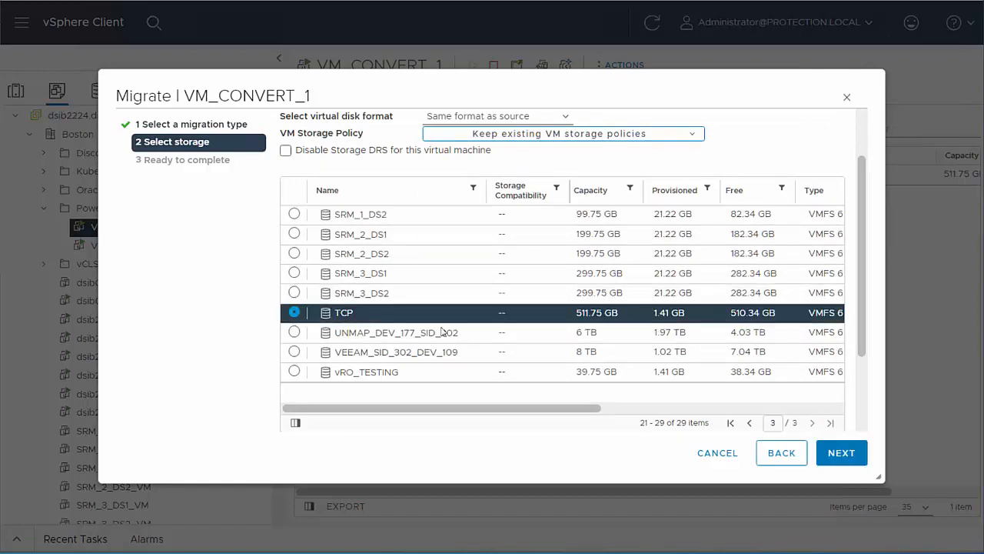
pyautogui.click(850, 455)
pyautogui.click(849, 455)
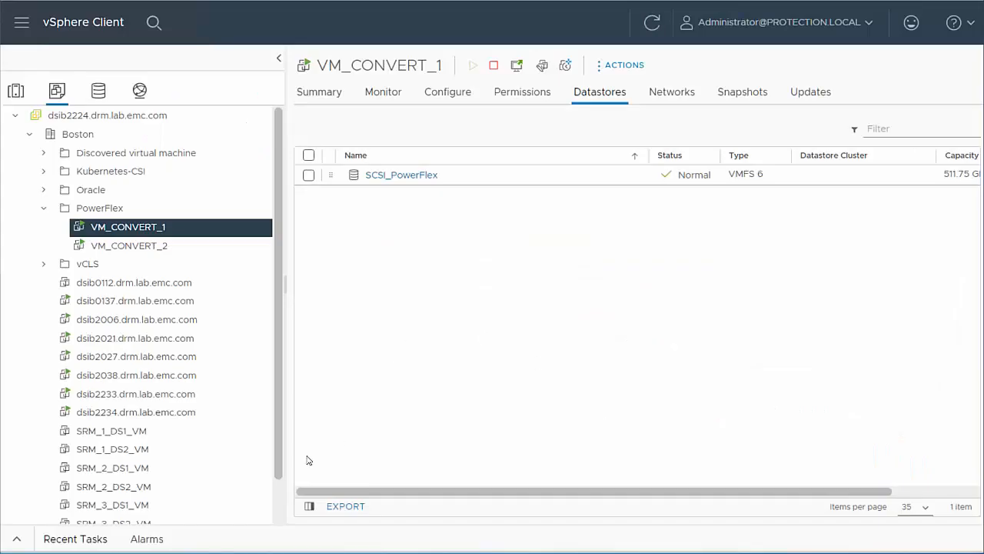
# - Check the recent tasks and VM_CONVERT_1's datastore, and whether any virtual machines remain on the SCSI_PowerFlex datastore
pyautogui.click(15, 540)
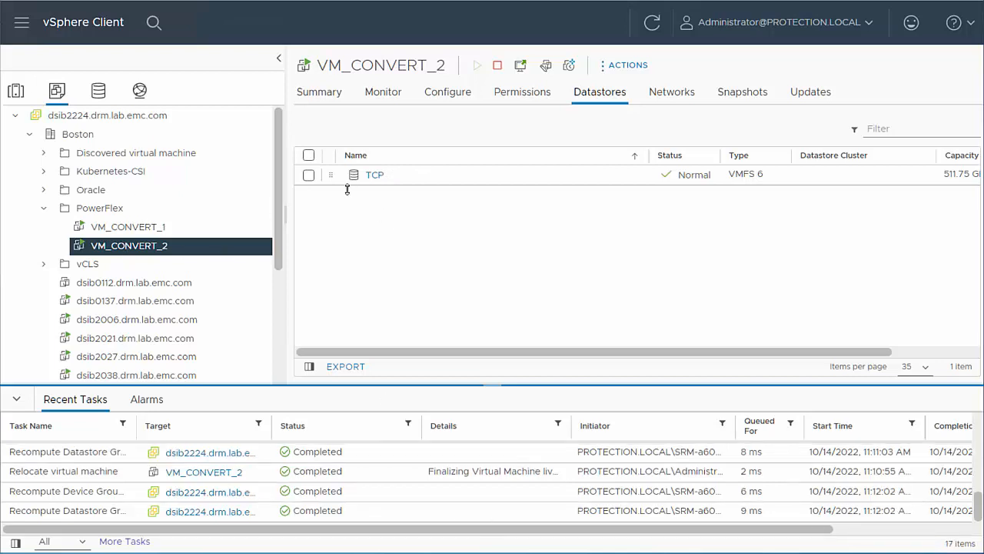
pyautogui.click(204, 233)
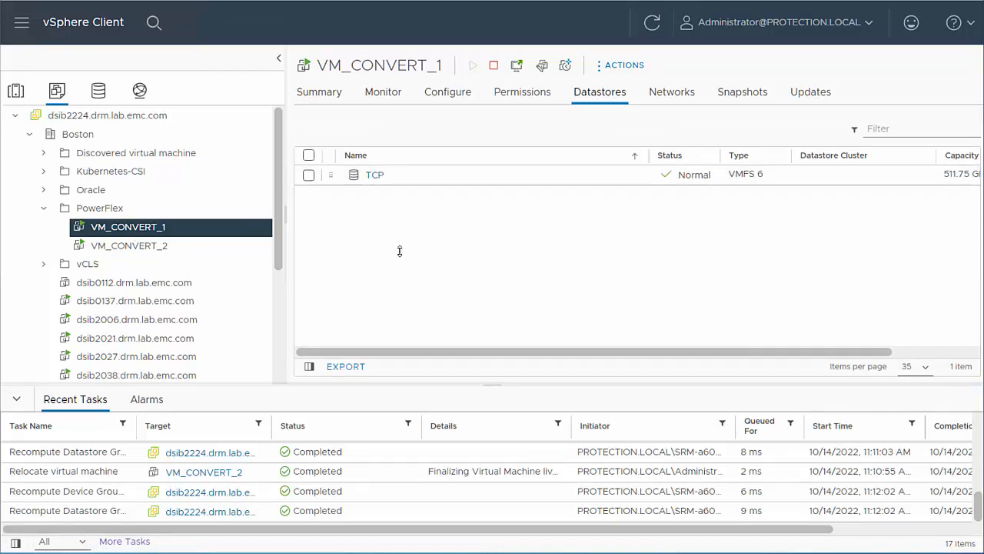
pyautogui.click(99, 90)
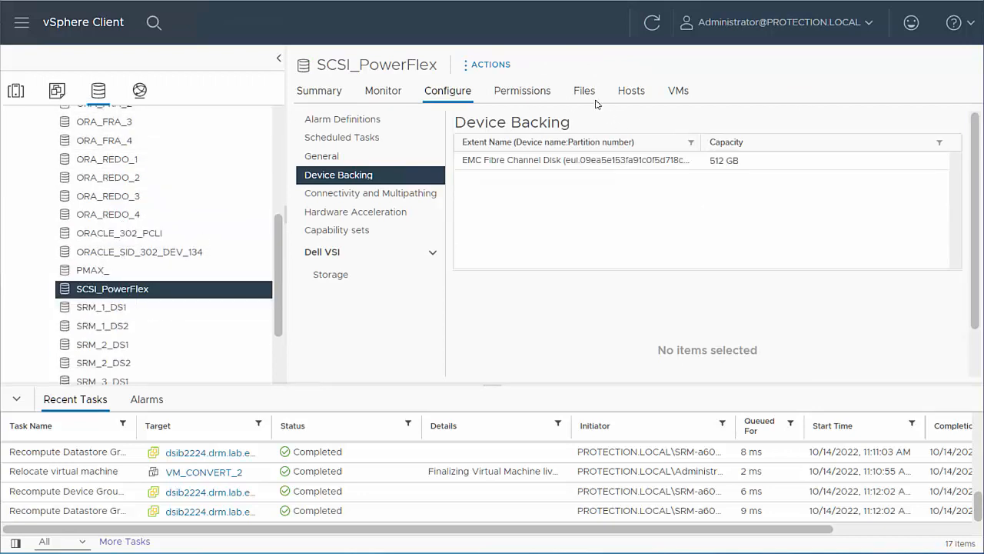
pyautogui.click(680, 91)
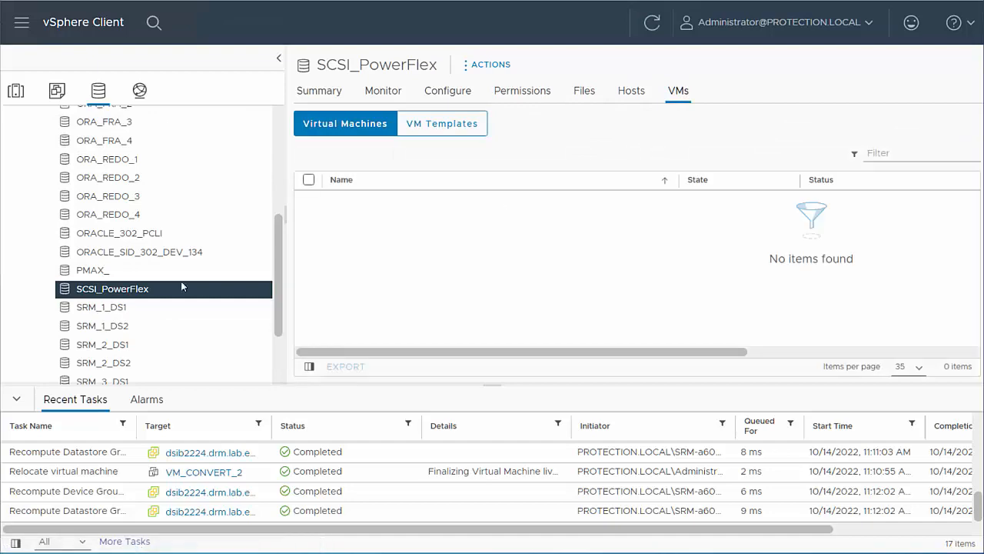
# - Delete the SCSI_PowerFlex datastore and check the remaining datastores in the Boston inventory
pyautogui.rightClick(116, 289)
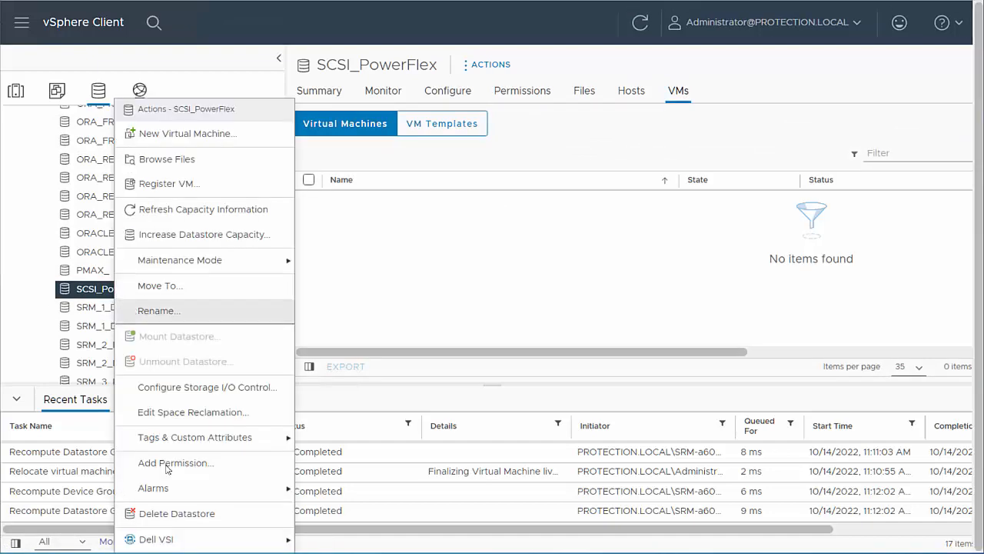
pyautogui.click(184, 515)
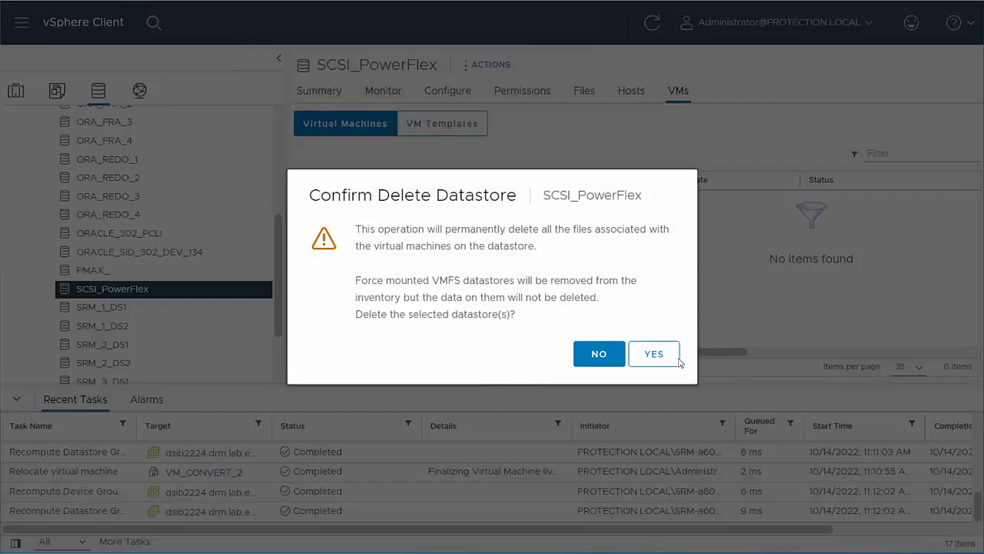
pyautogui.click(670, 356)
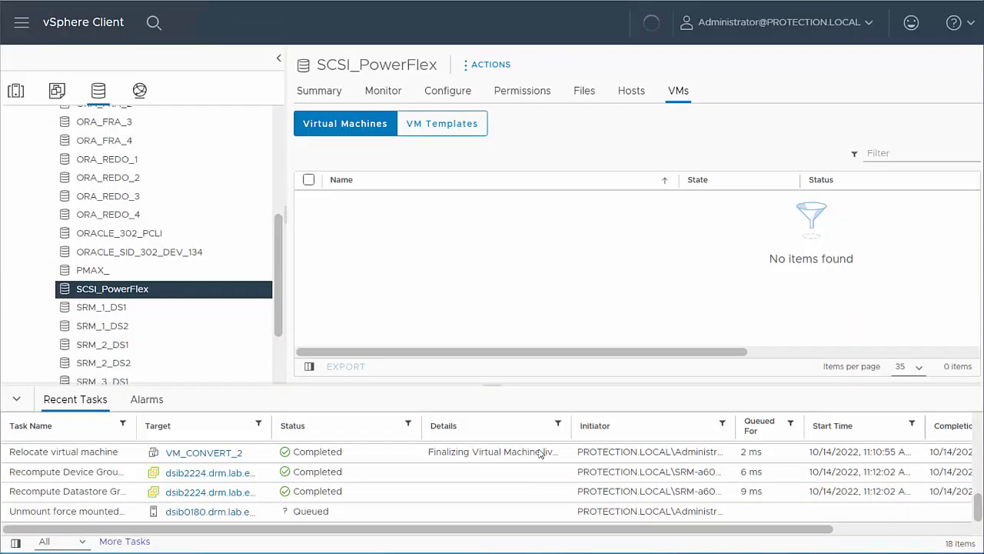
pyautogui.scroll(4, 554, 502)
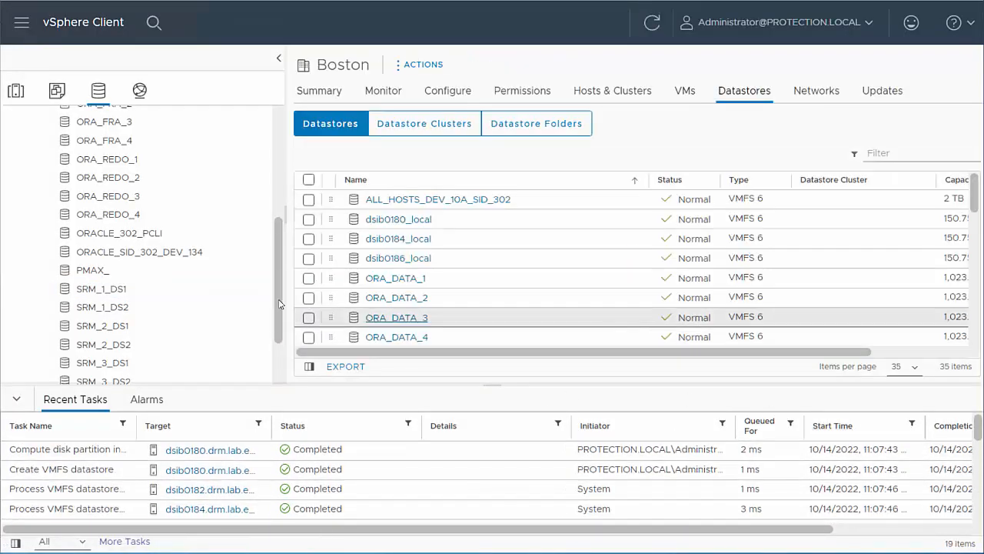
pyautogui.scroll(-2, 215, 270)
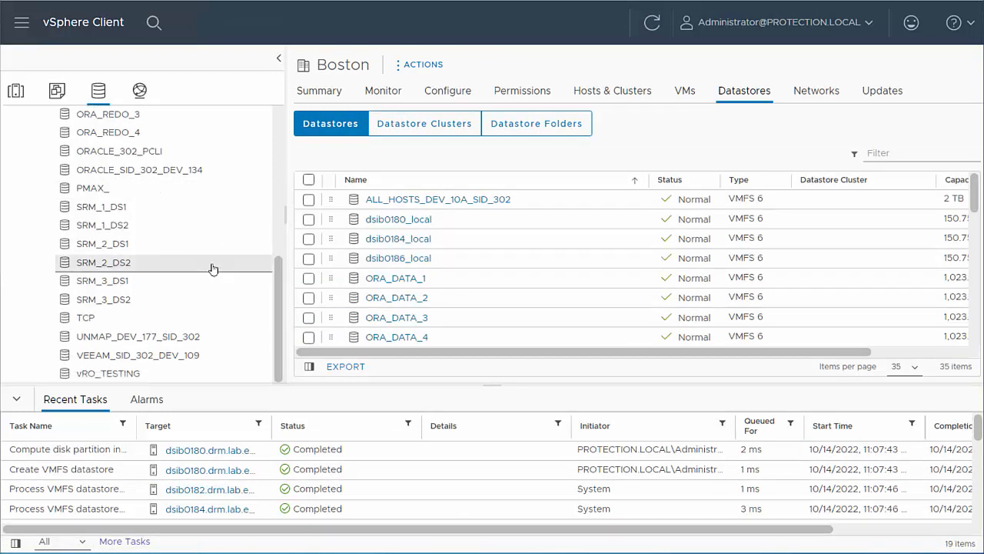
pyautogui.scroll(5, 213, 269)
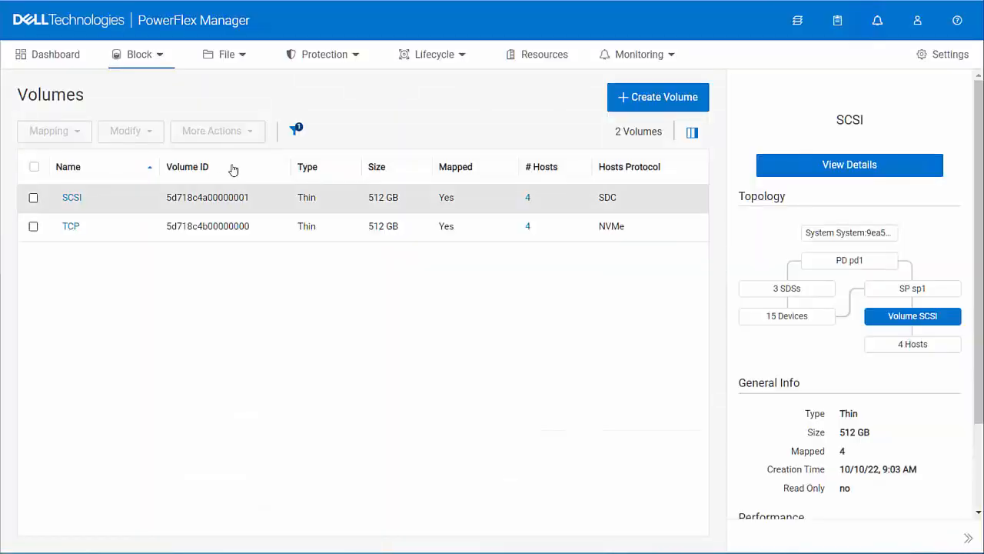
# - In PowerFlex Manager, unmap the SCSI volume from all its hosts, dsib0180, dsib0182, dsib0184 and dsib0186
pyautogui.click(33, 198)
pyautogui.click(72, 134)
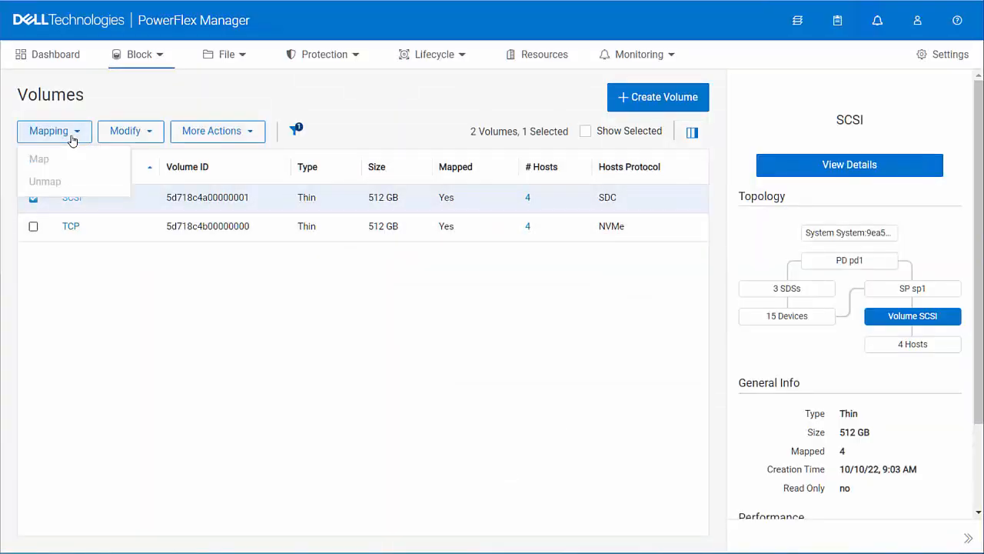
pyautogui.click(67, 186)
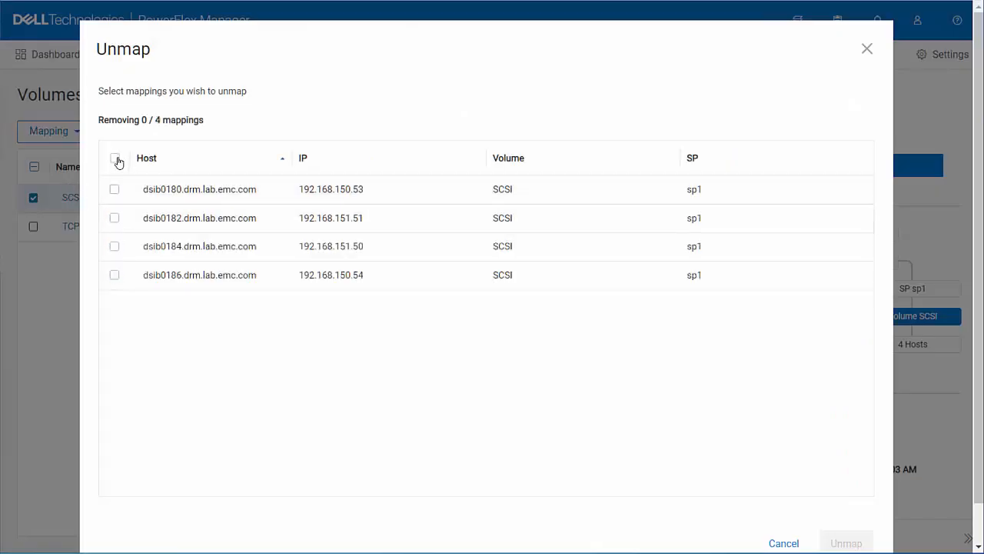
pyautogui.click(116, 159)
pyautogui.click(850, 544)
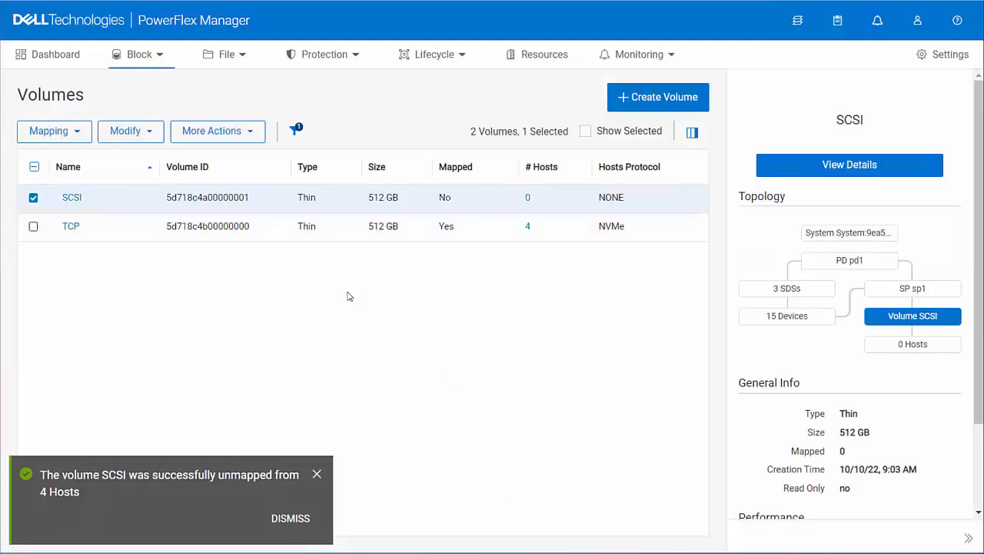
pyautogui.click(315, 474)
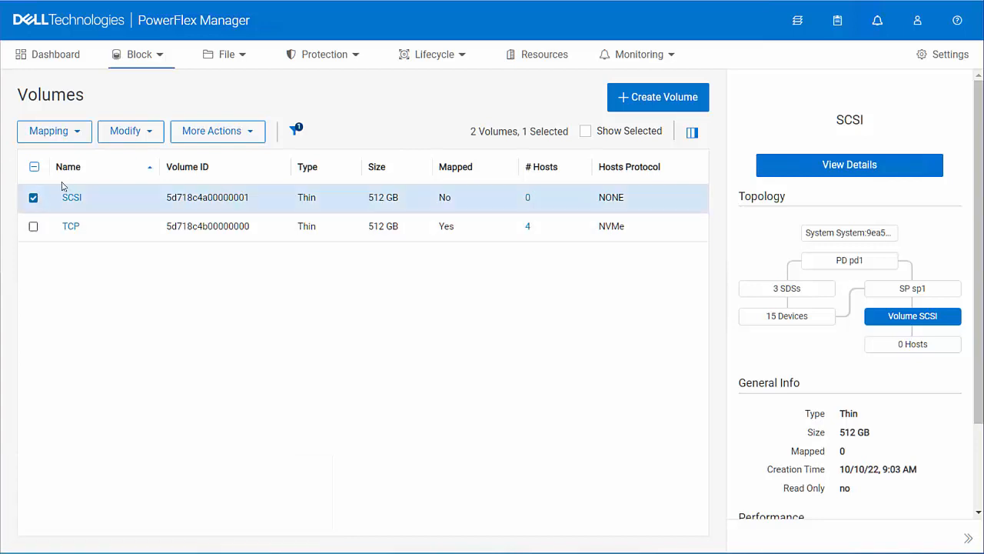
# - Delete the unmapped SCSI volume from the PowerFlex system
pyautogui.click(243, 137)
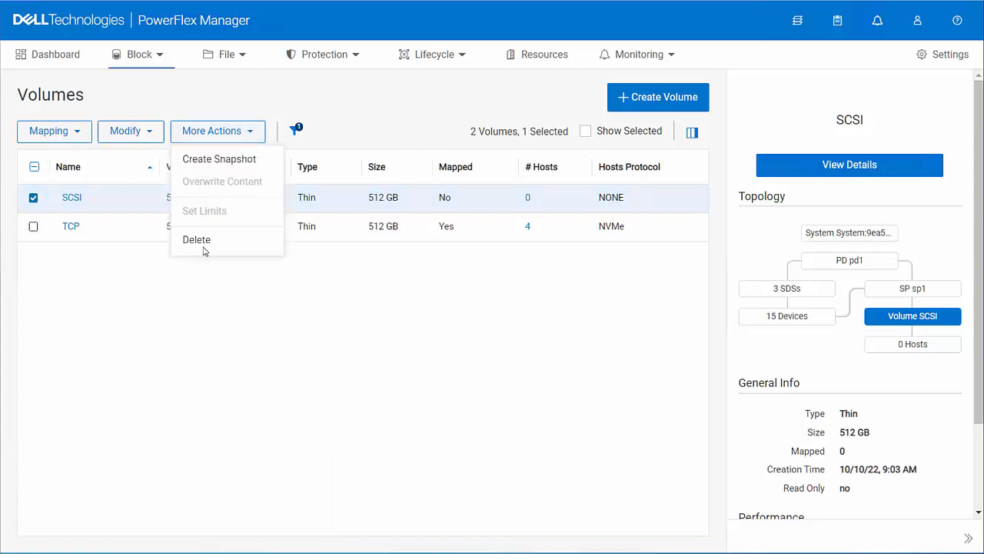
pyautogui.click(203, 246)
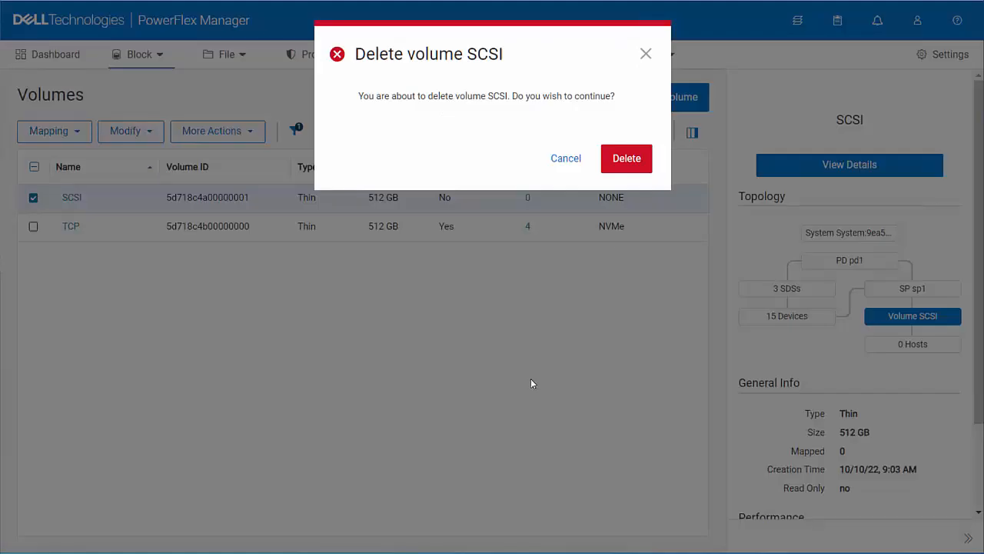
pyautogui.click(632, 164)
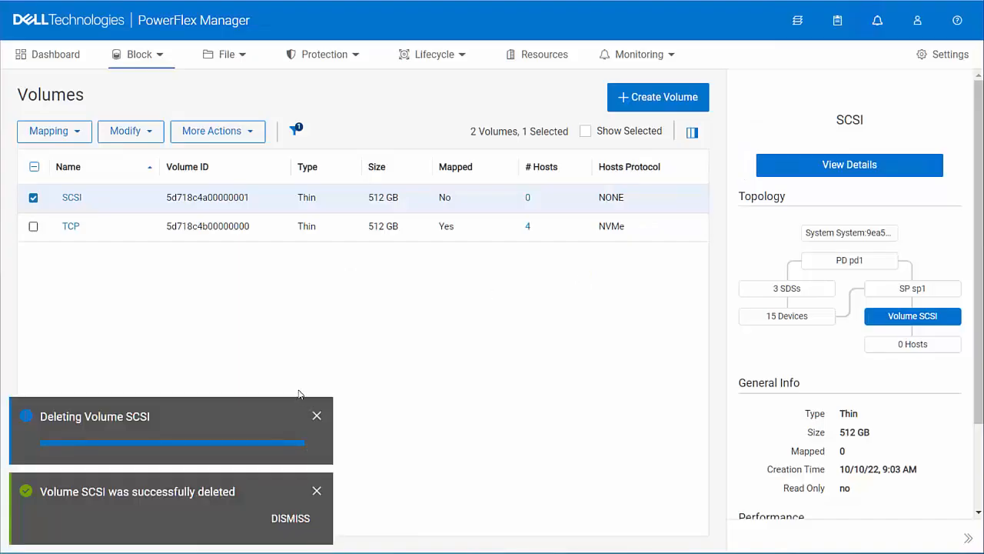